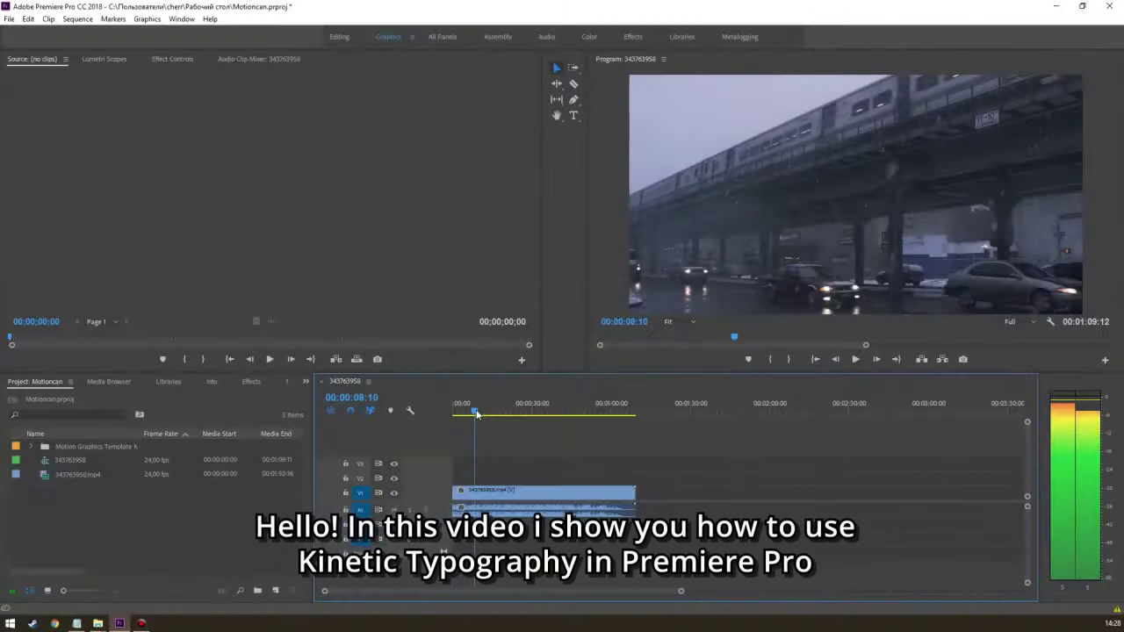
- Return the sequence playhead to 00:00:00:00 and select the Source panel
{"action": "left_click_drag", "start_coordinate": [477, 414], "coordinate": [445, 413]}
{"action": "left_click", "coordinate": [390, 184]}
- Open 02_Essential Panel Files and look inside the Kinetic Typography 2.0 folder
{"action": "mouse_move", "coordinate": [98, 624]}
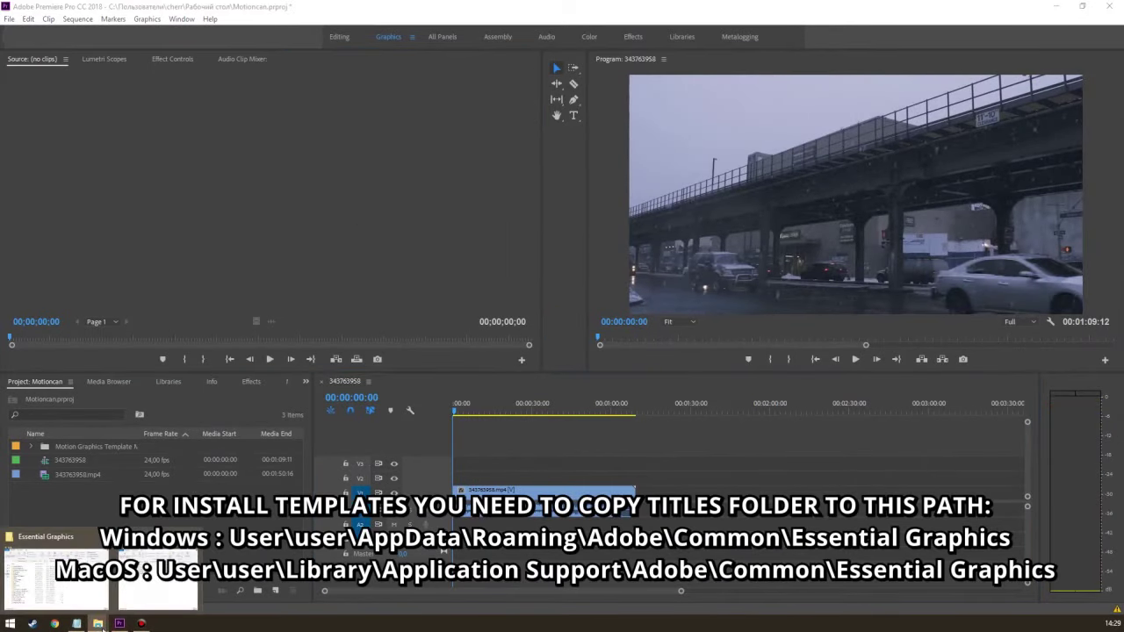
{"action": "left_click", "coordinate": [151, 591]}
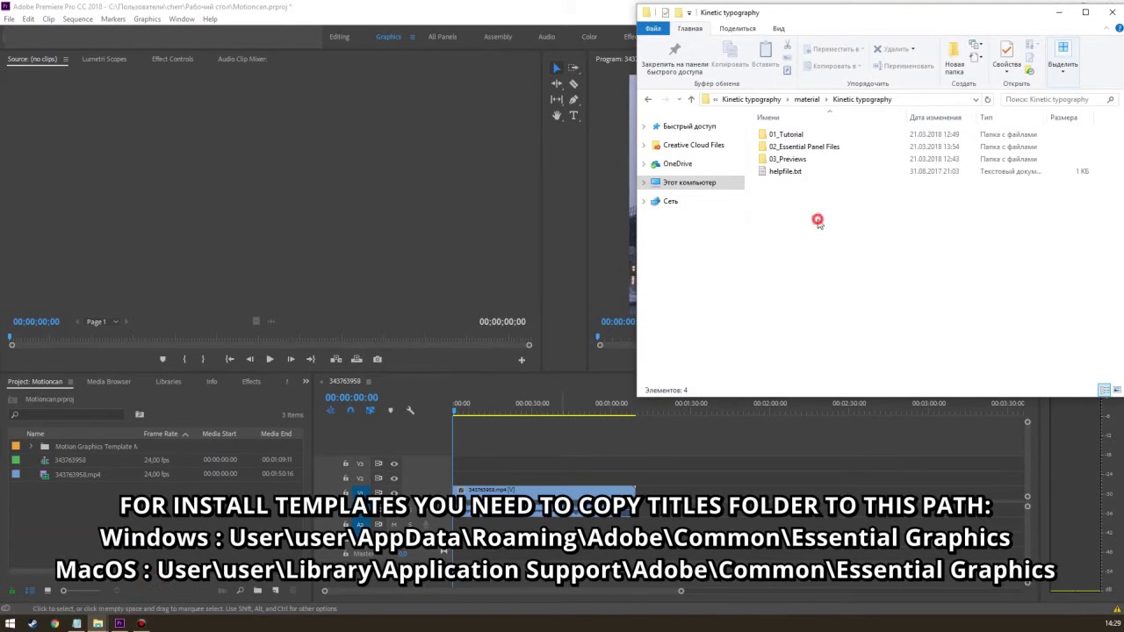
{"action": "left_click", "coordinate": [839, 147]}
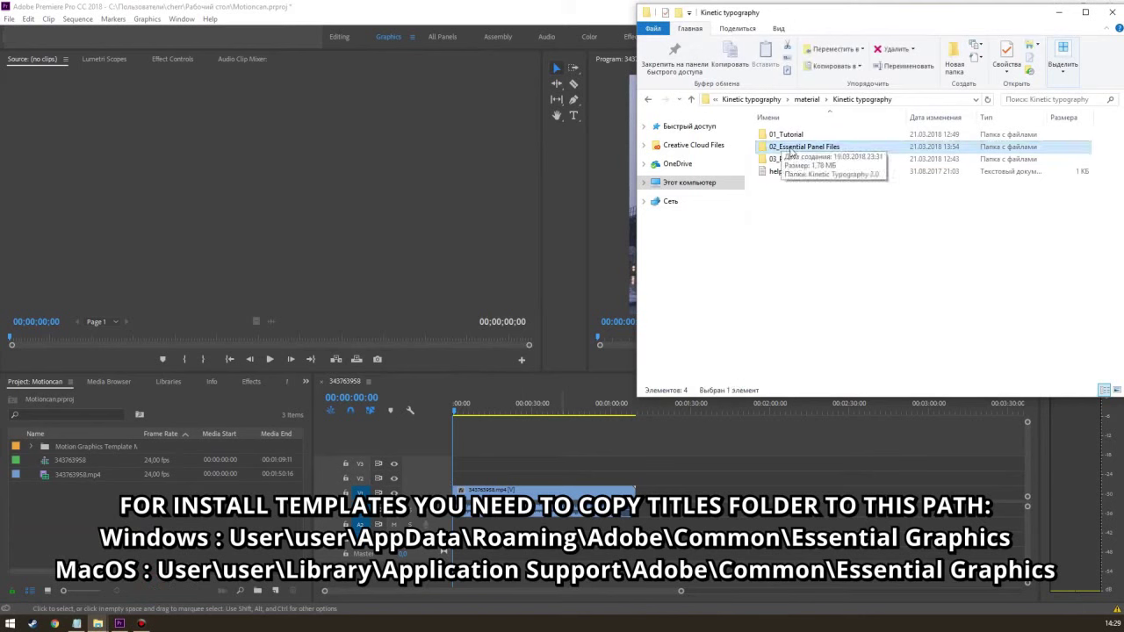
{"action": "double_click", "coordinate": [789, 149]}
{"action": "left_click", "coordinate": [795, 136]}
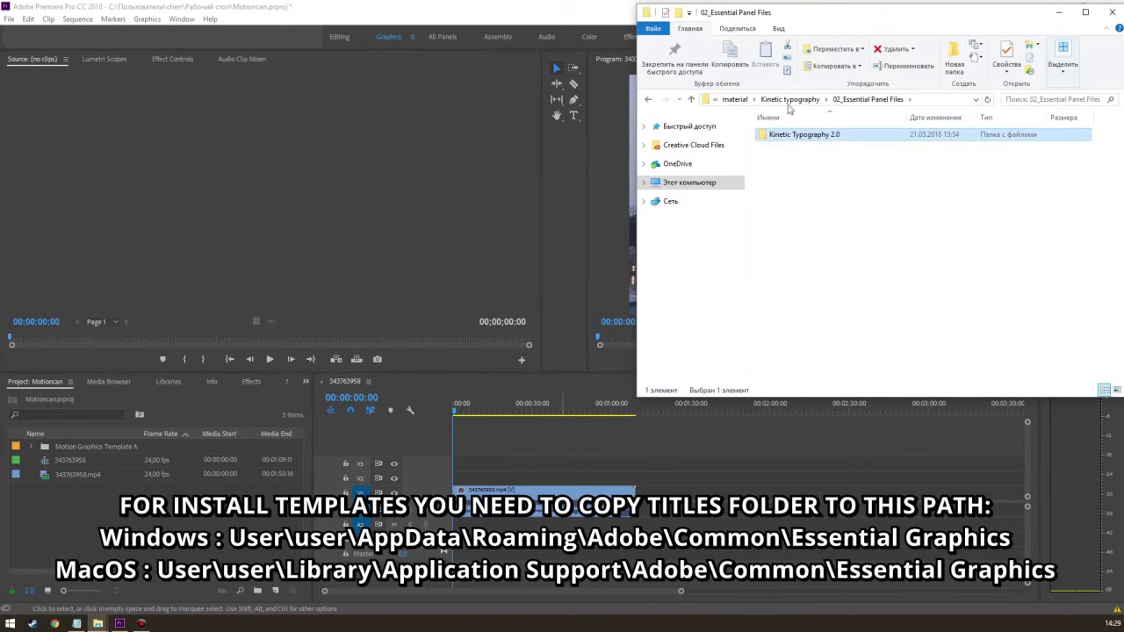
{"action": "double_click", "coordinate": [806, 136]}
{"action": "scroll", "coordinate": [773, 263], "scroll_direction": "down", "scroll_amount": 1}
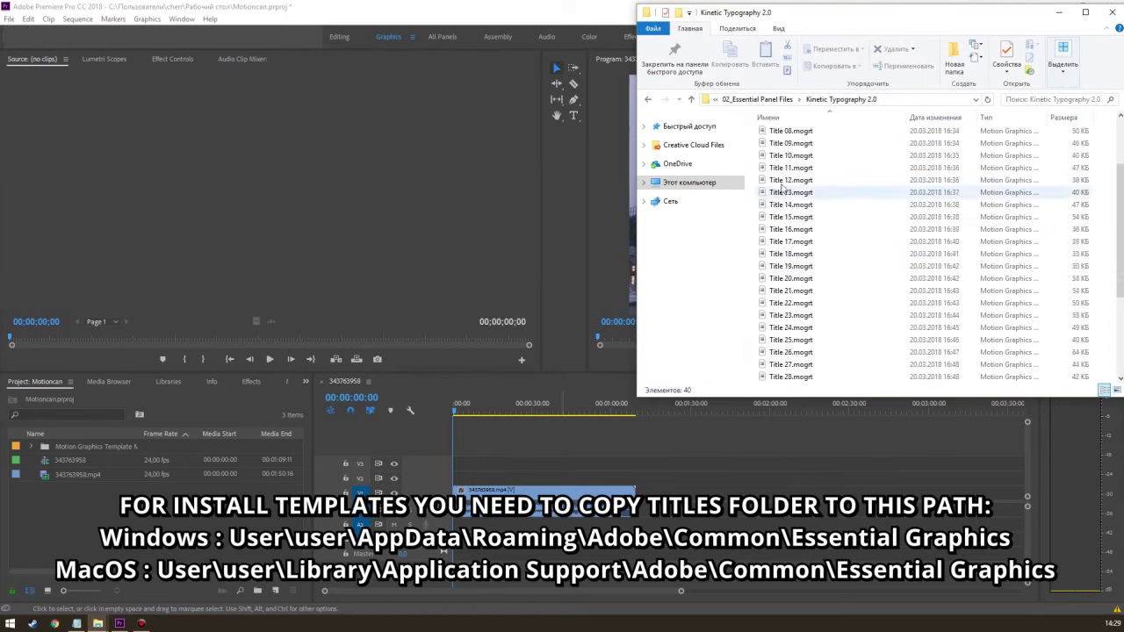
- Copy the Kinetic Typography 2.0 folder into the Adobe Common Essential Graphics folder
{"action": "left_click", "coordinate": [648, 101]}
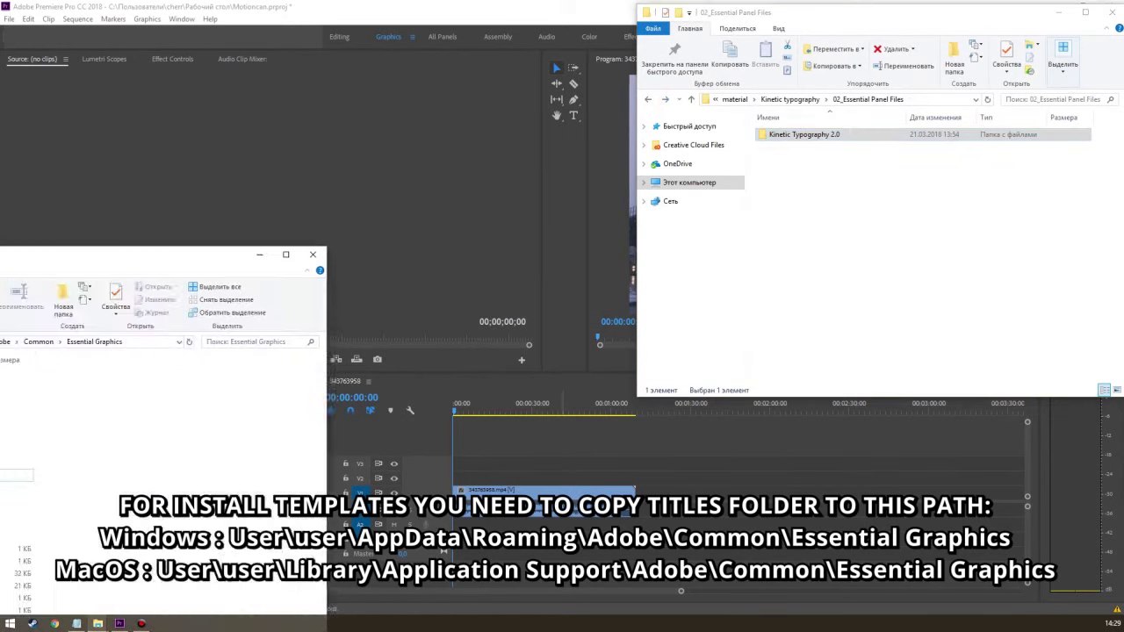
{"action": "mouse_move", "coordinate": [294, 224]}
{"action": "left_mouse_down"}
{"action": "mouse_move", "coordinate": [289, 180]}
{"action": "mouse_move", "coordinate": [279, 187]}
{"action": "left_mouse_up"}
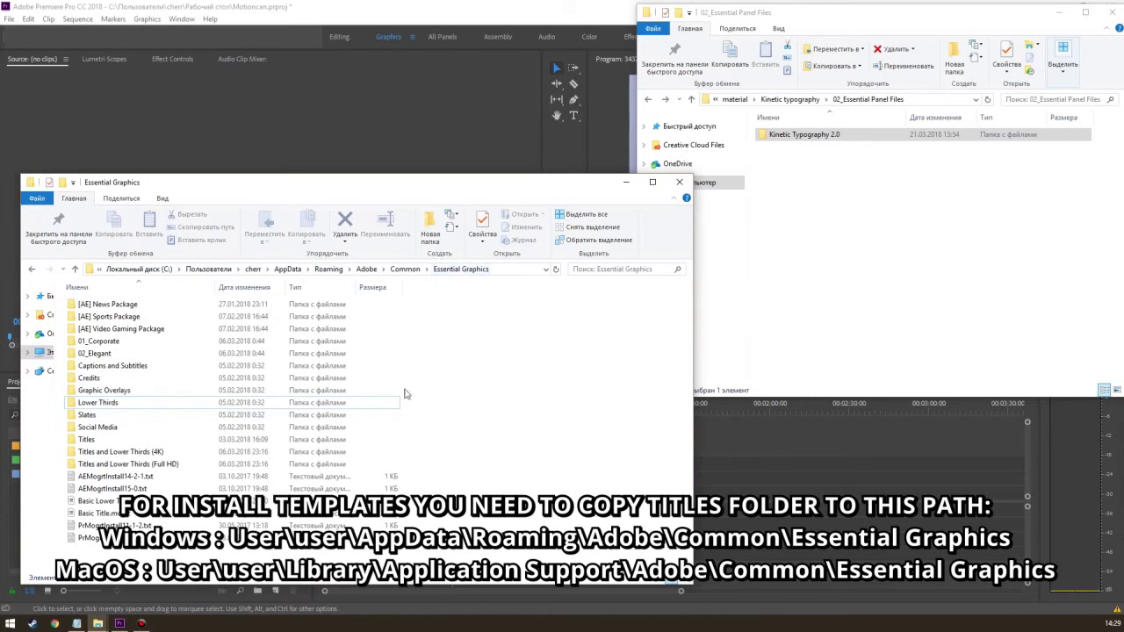
{"action": "left_click_drag", "start_coordinate": [793, 133], "coordinate": [492, 365]}
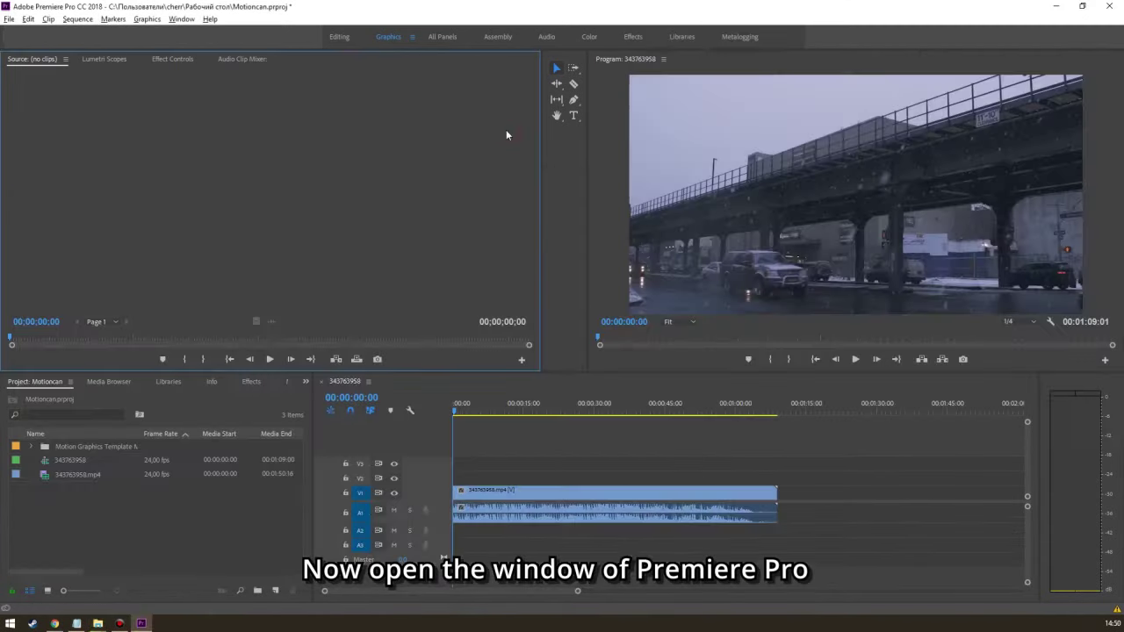
- Show the Essential Graphics panel from the Window menu, widen it, and check its template folders
{"action": "left_click", "coordinate": [179, 19]}
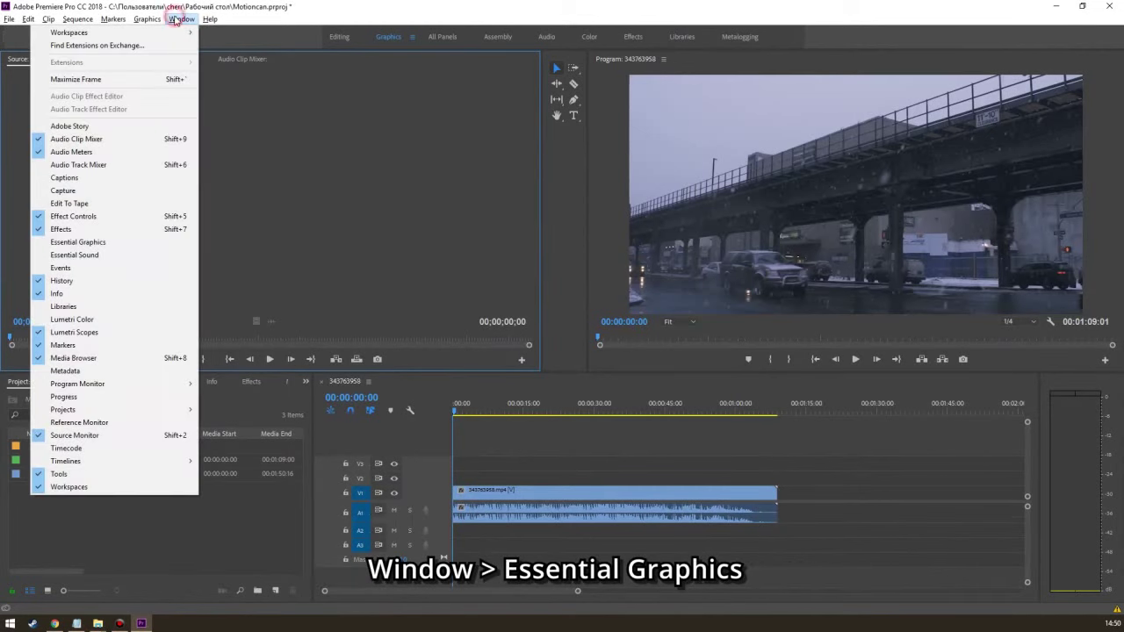
{"action": "left_click", "coordinate": [79, 243]}
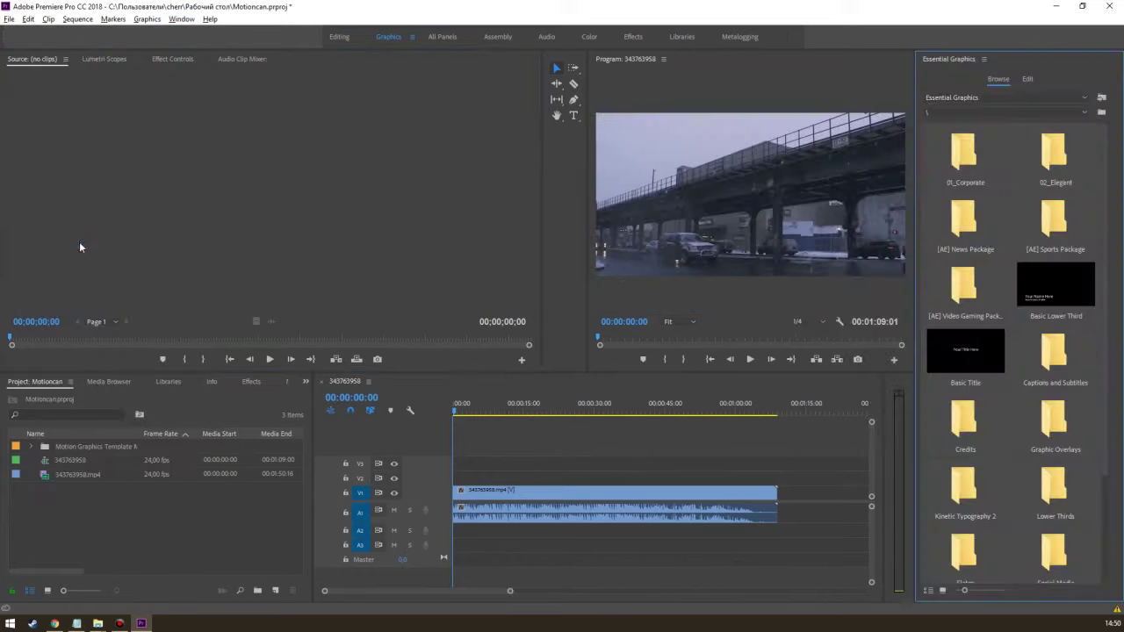
{"action": "mouse_move", "coordinate": [916, 272]}
{"action": "left_mouse_down"}
{"action": "mouse_move", "coordinate": [598, 287]}
{"action": "mouse_move", "coordinate": [343, 262]}
{"action": "left_mouse_up"}
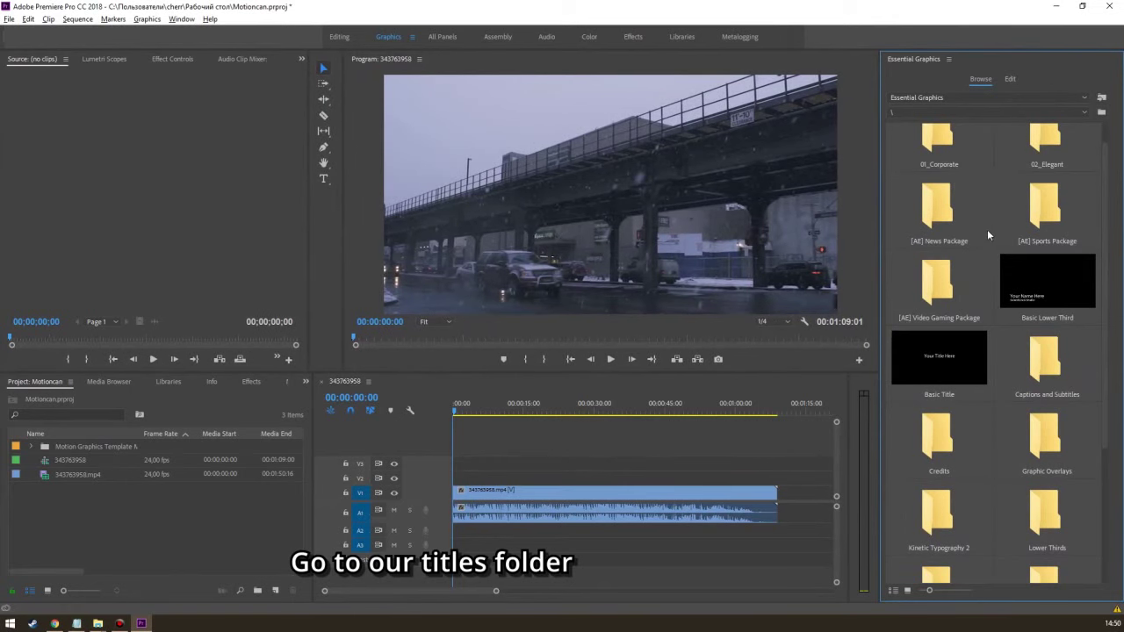
{"action": "scroll", "coordinate": [987, 229], "scroll_direction": "down", "scroll_amount": 3}
{"action": "left_click", "coordinate": [952, 98]}
{"action": "left_click", "coordinate": [916, 103]}
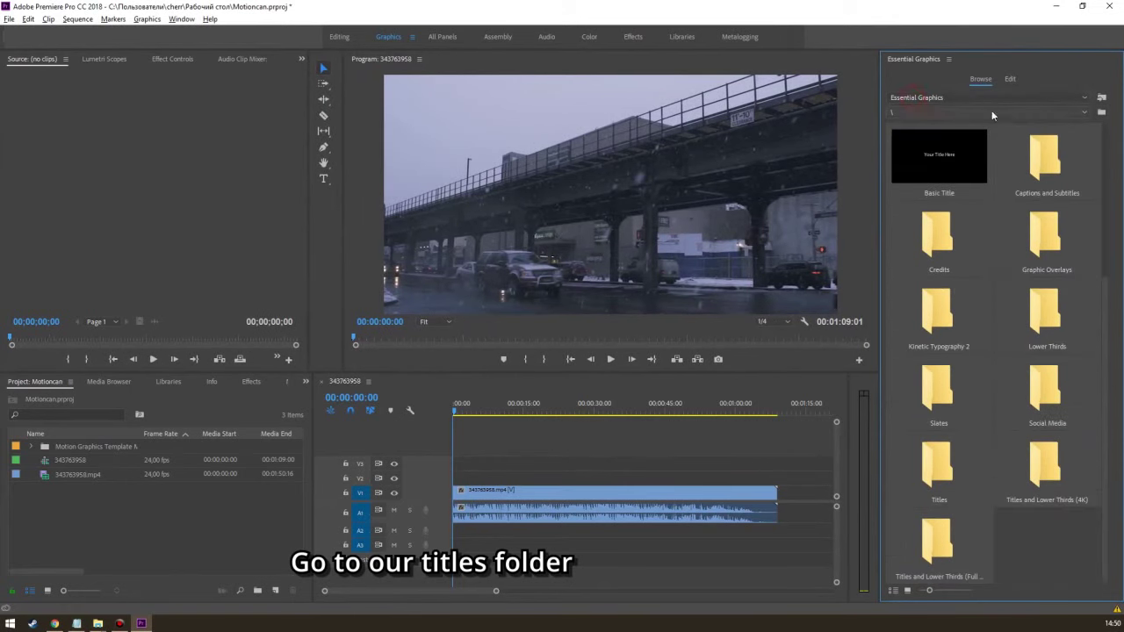
{"action": "left_click", "coordinate": [993, 111]}
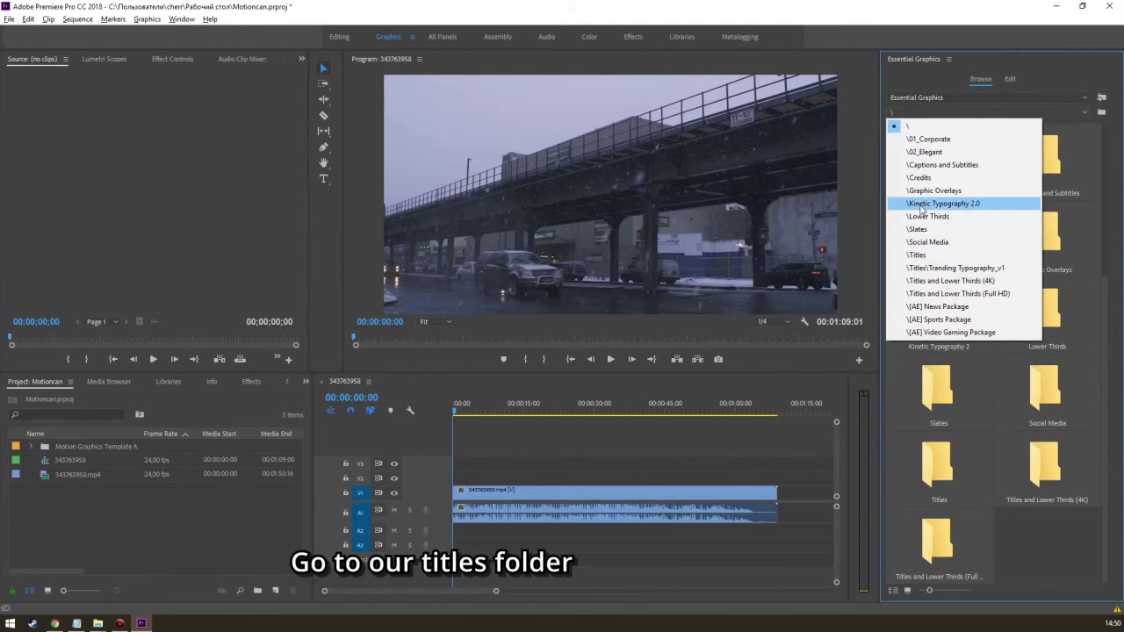
{"action": "left_click", "coordinate": [926, 106]}
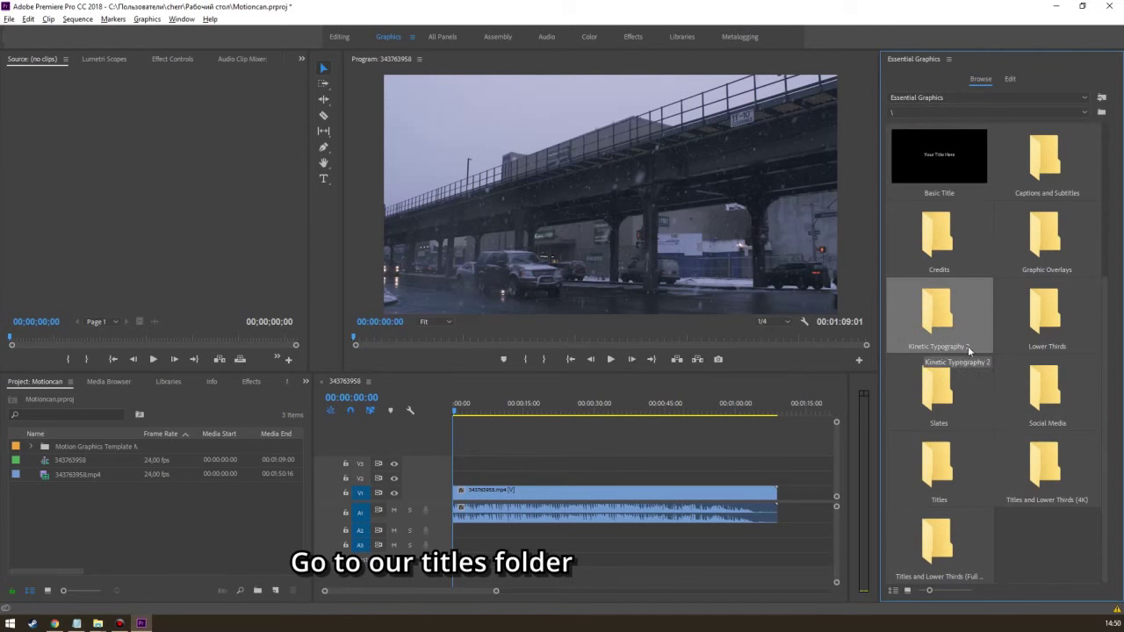
- Browse the Kinetic Typography 2 templates as two columns of enlarged thumbnails
{"action": "double_click", "coordinate": [923, 303]}
{"action": "mouse_move", "coordinate": [930, 593]}
{"action": "left_mouse_down"}
{"action": "mouse_move", "coordinate": [954, 592]}
{"action": "mouse_move", "coordinate": [909, 592]}
{"action": "left_mouse_up"}
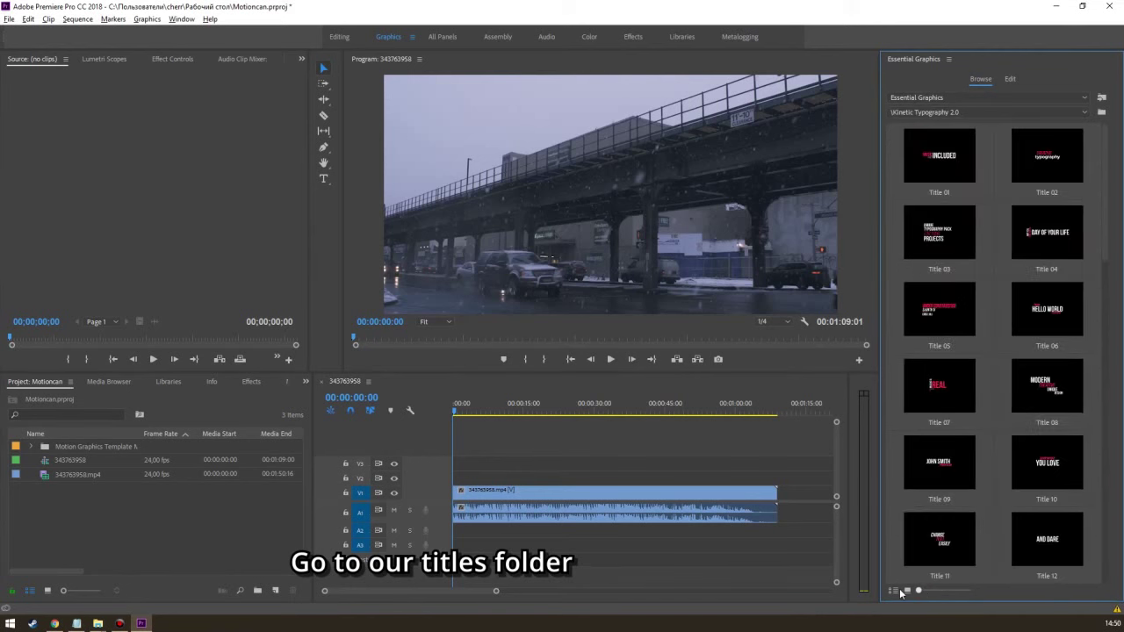
{"action": "left_click_drag", "start_coordinate": [881, 449], "coordinate": [858, 451]}
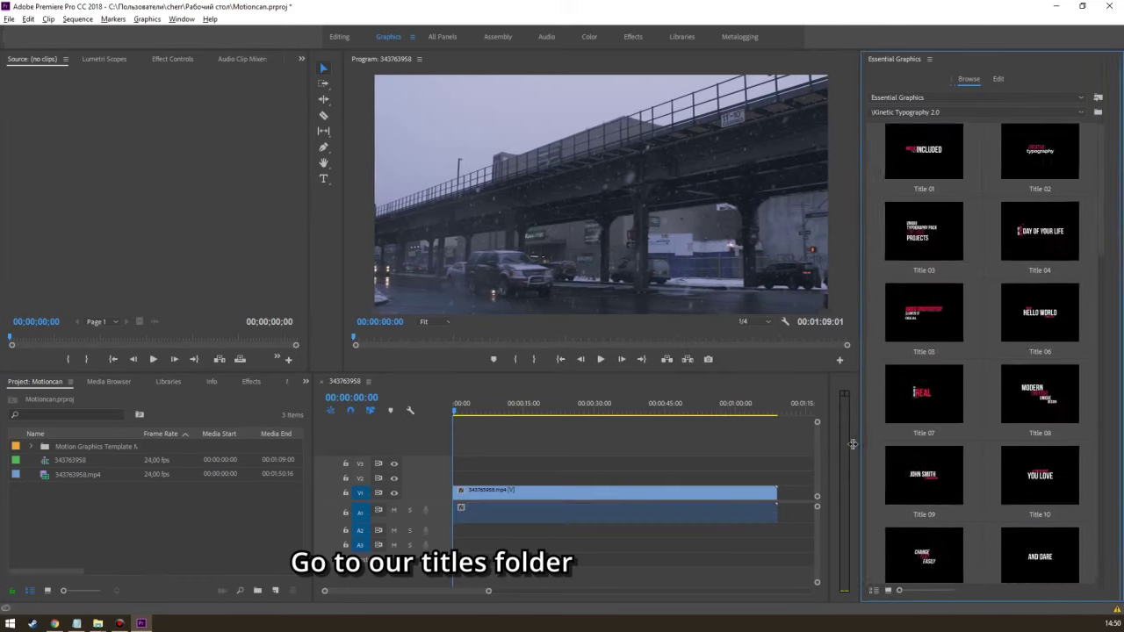
{"action": "left_click_drag", "start_coordinate": [900, 594], "coordinate": [911, 590]}
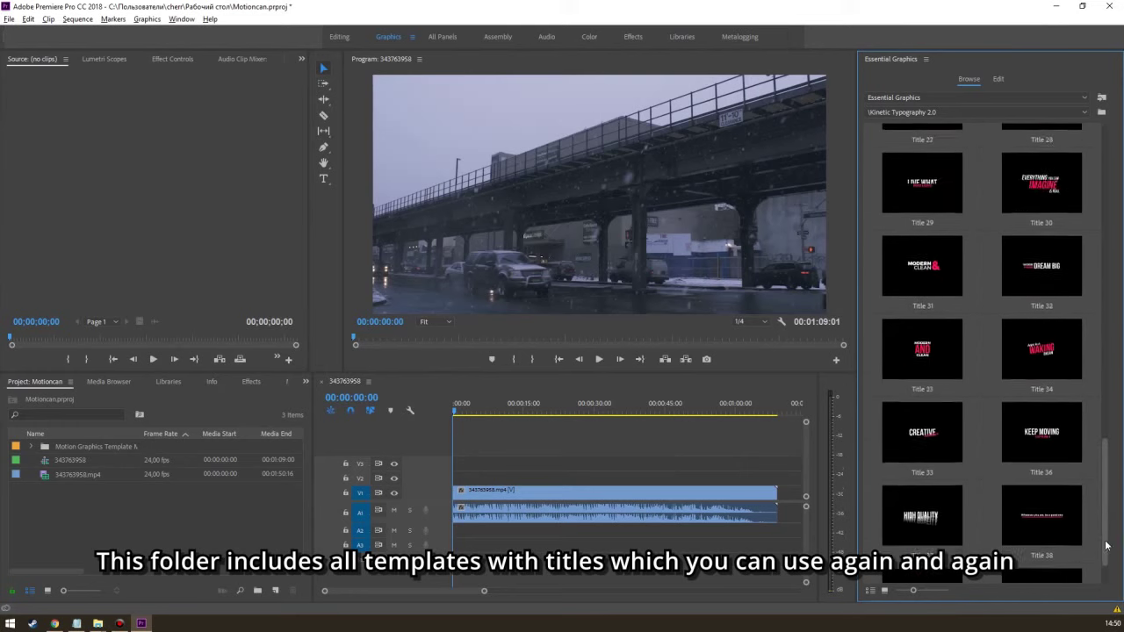
{"action": "left_click_drag", "start_coordinate": [1106, 201], "coordinate": [1106, 307]}
{"action": "scroll", "coordinate": [1045, 262], "scroll_direction": "up", "scroll_amount": 3}
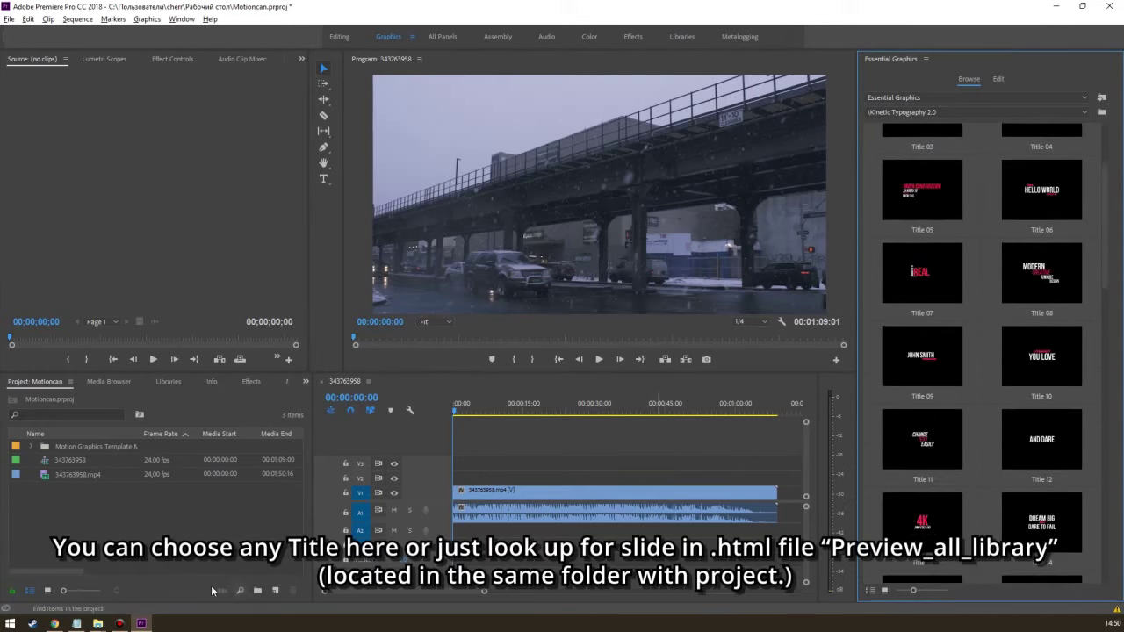
{"action": "left_click", "coordinate": [97, 624]}
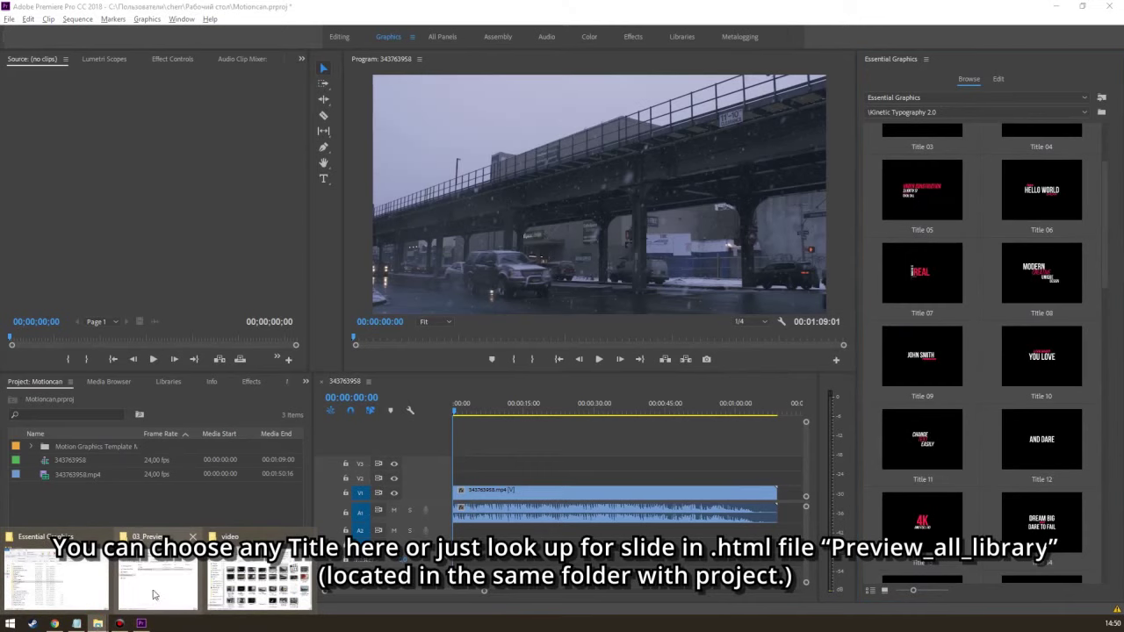
- Open Preview_all_library.html from the 03_Previews folder in the browser
{"action": "left_click", "coordinate": [153, 596]}
{"action": "left_click", "coordinate": [841, 99]}
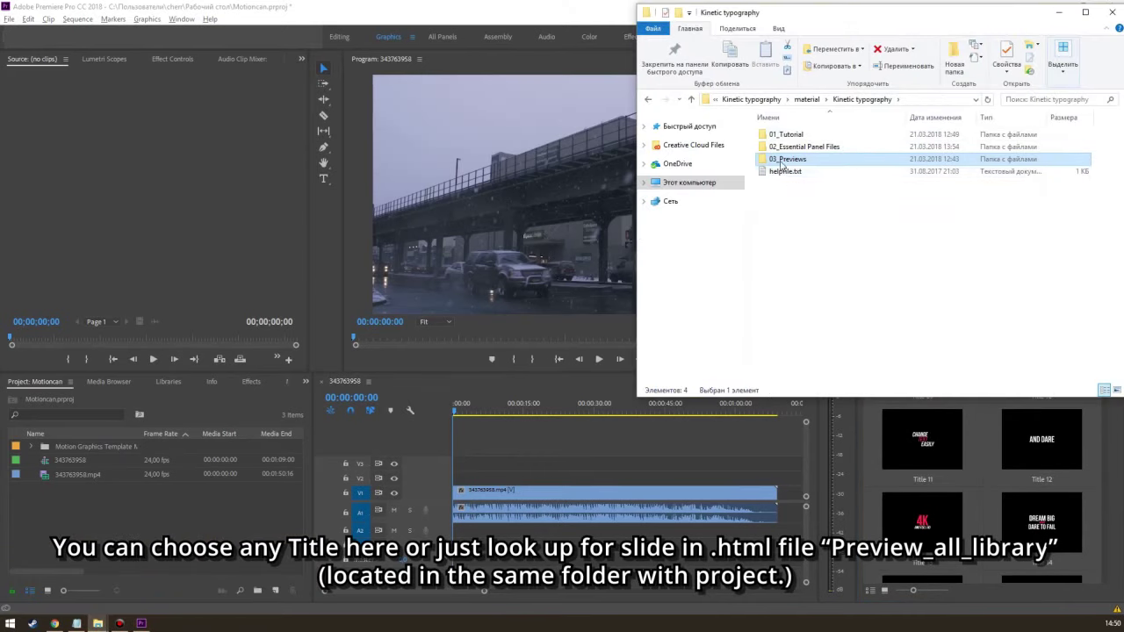
{"action": "double_click", "coordinate": [787, 164]}
{"action": "left_click", "coordinate": [784, 147]}
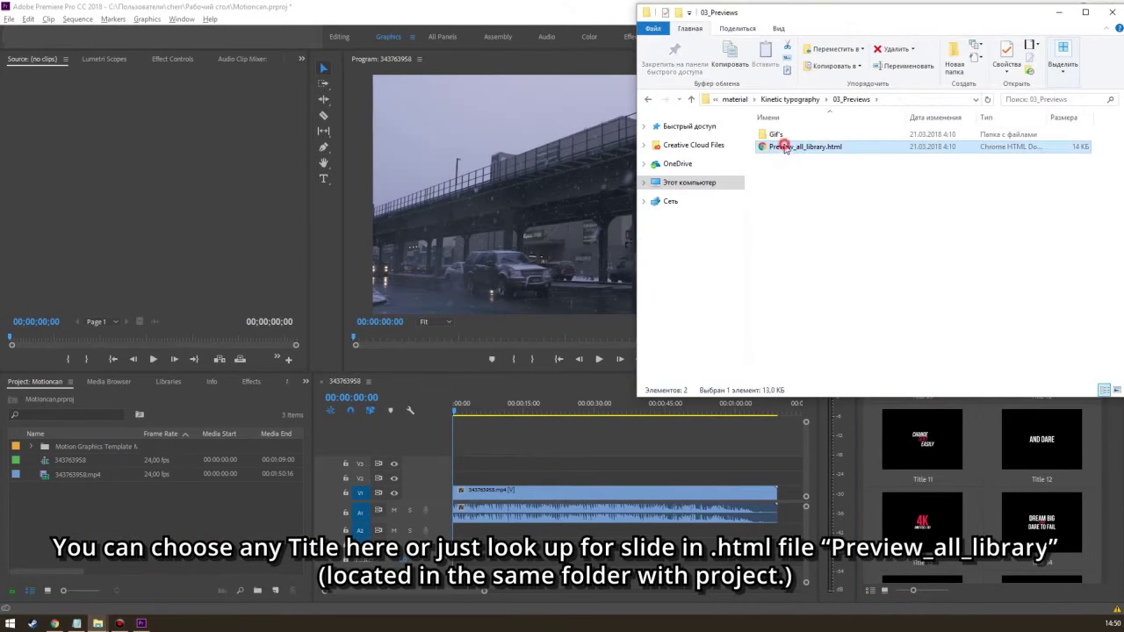
{"action": "double_click", "coordinate": [785, 149]}
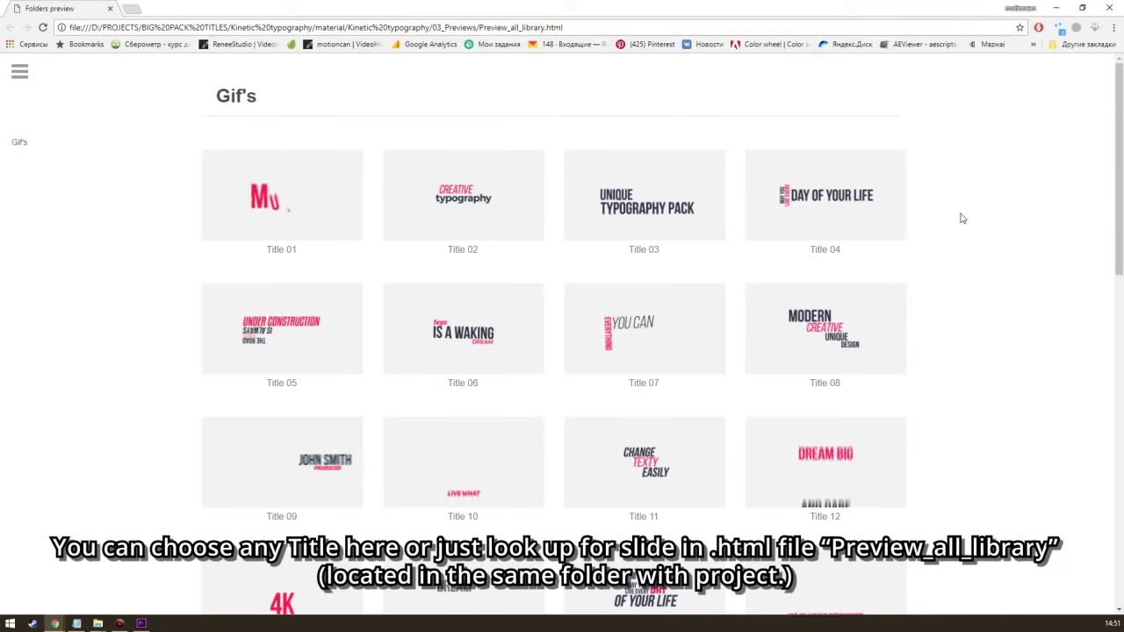
- Browse the animated title previews, pick Title 11, and return to Premiere Pro
{"action": "mouse_move", "coordinate": [1119, 119]}
{"action": "left_mouse_down"}
{"action": "mouse_move", "coordinate": [1120, 454]}
{"action": "mouse_move", "coordinate": [1106, 303]}
{"action": "mouse_move", "coordinate": [1067, 171]}
{"action": "left_mouse_up"}
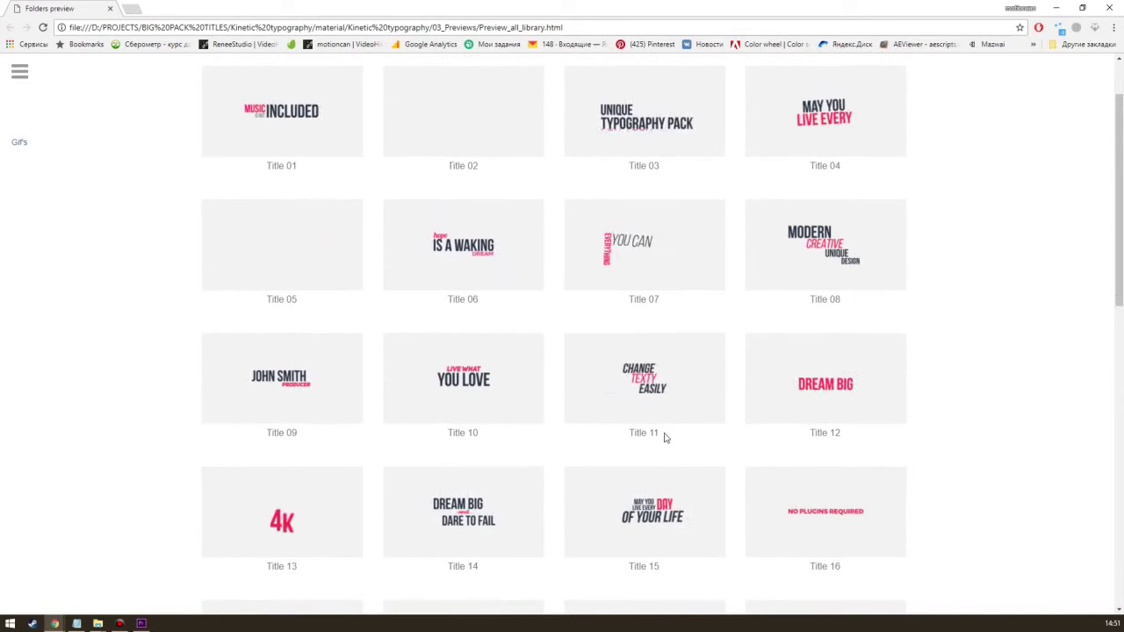
{"action": "left_click", "coordinate": [665, 435]}
{"action": "double_click", "coordinate": [665, 434]}
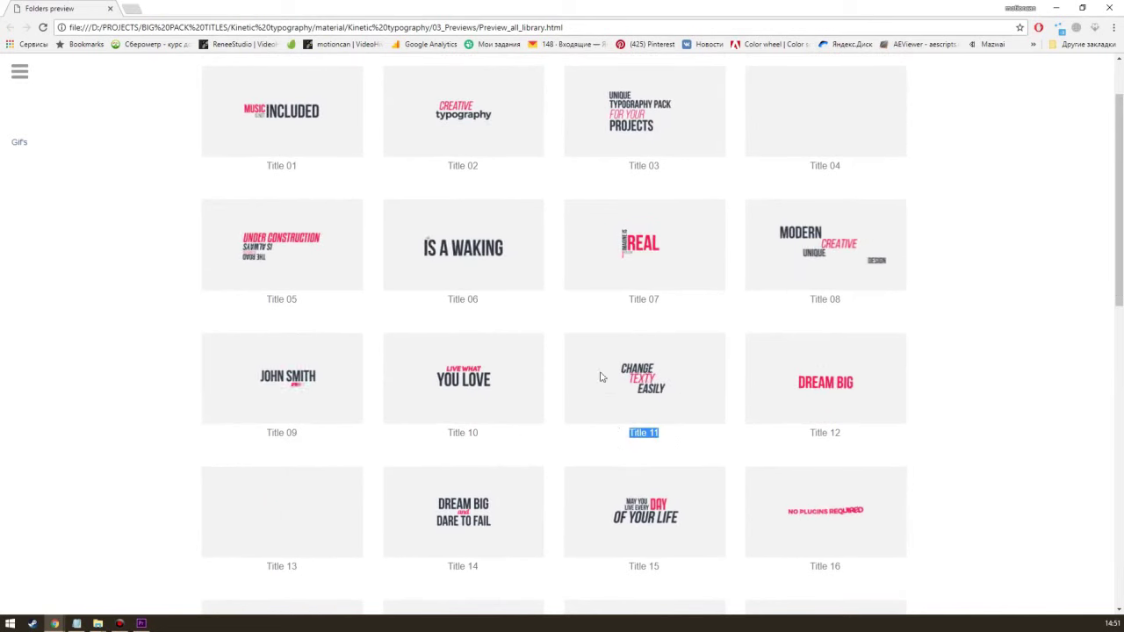
{"action": "left_click", "coordinate": [905, 354]}
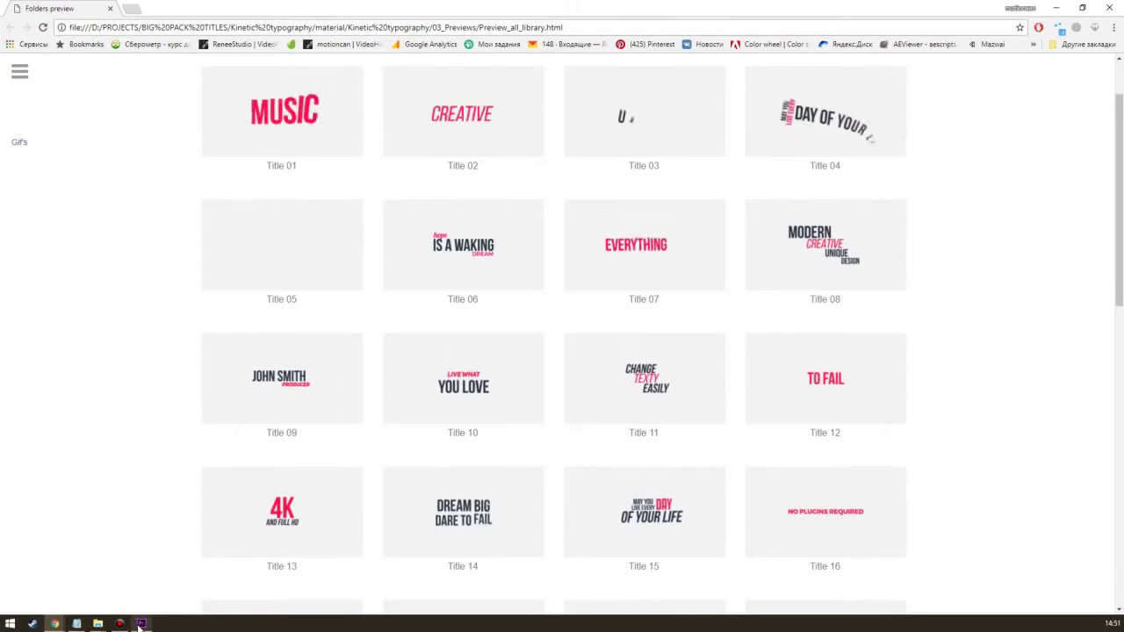
{"action": "left_click", "coordinate": [140, 623]}
- Place the Title 11 template on V2 above the street clip at the sequence start
{"action": "scroll", "coordinate": [1013, 325], "scroll_direction": "down", "scroll_amount": 1}
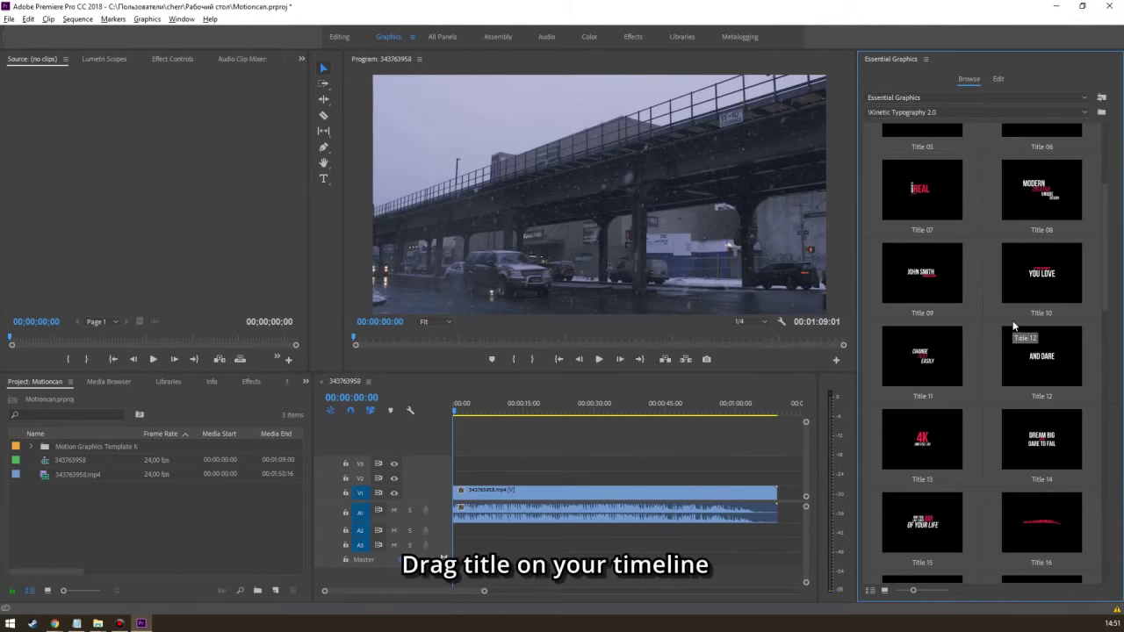
{"action": "left_click", "coordinate": [923, 369]}
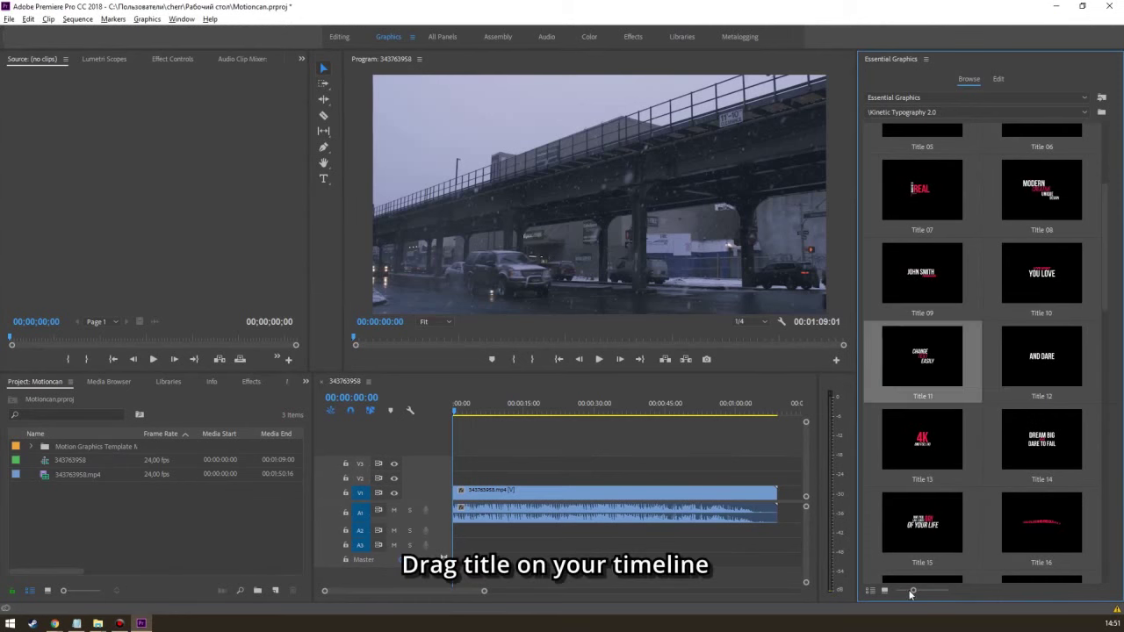
{"action": "left_click_drag", "start_coordinate": [909, 590], "coordinate": [930, 591]}
{"action": "scroll", "coordinate": [979, 330], "scroll_direction": "down", "scroll_amount": 1}
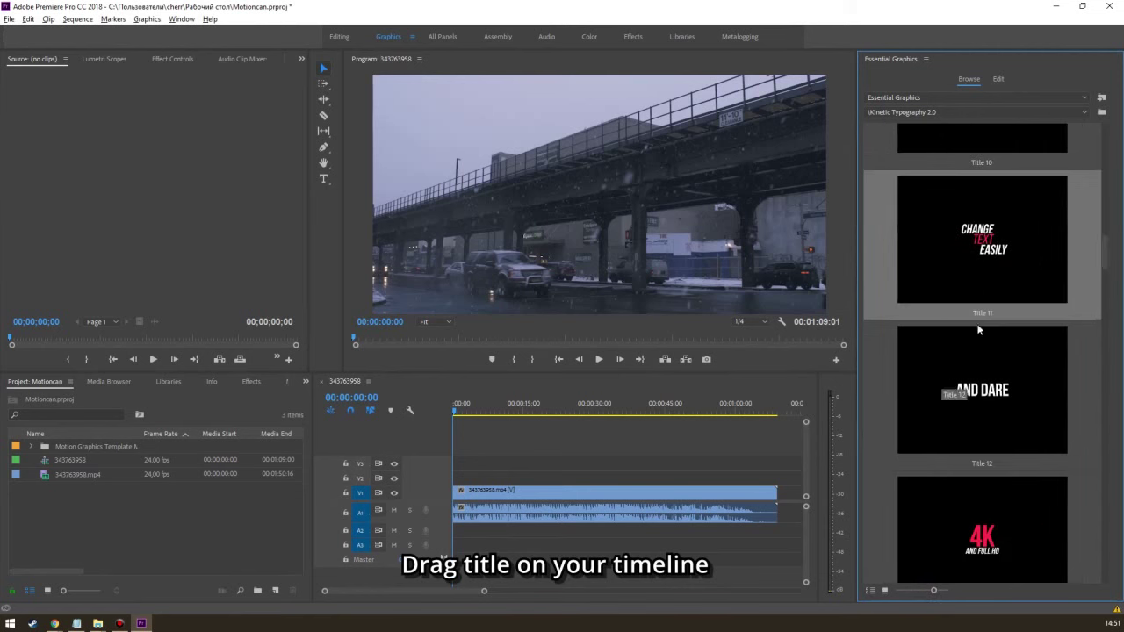
{"action": "left_click_drag", "start_coordinate": [682, 428], "coordinate": [463, 486]}
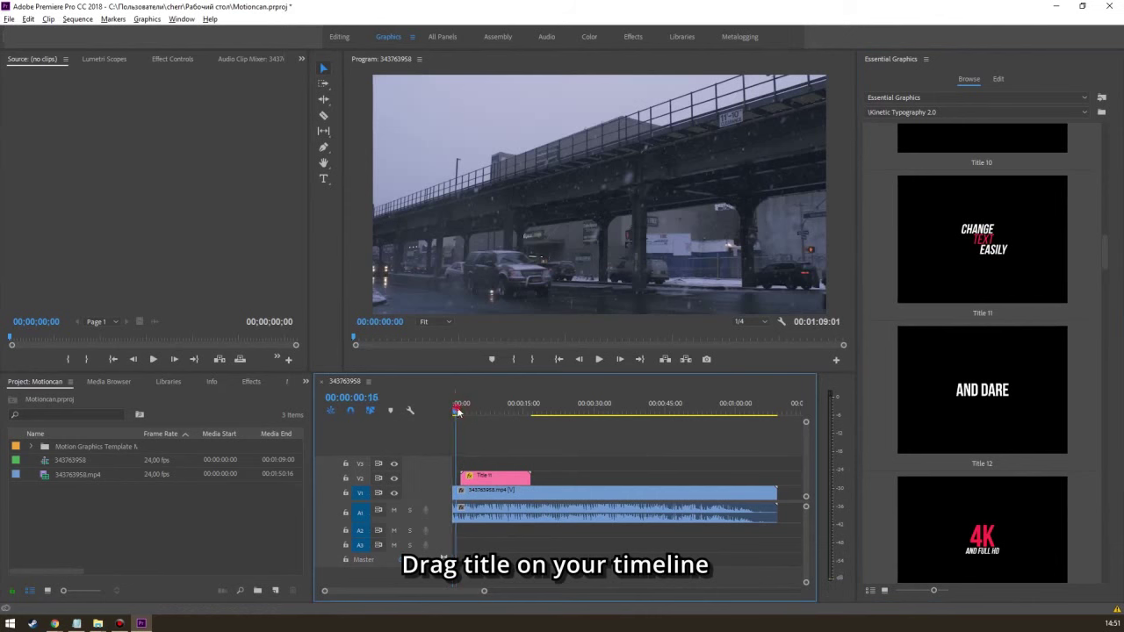
- Preview the title animation with Program monitor playback resolution set to 1/4
{"action": "left_click_drag", "start_coordinate": [457, 412], "coordinate": [459, 412]}
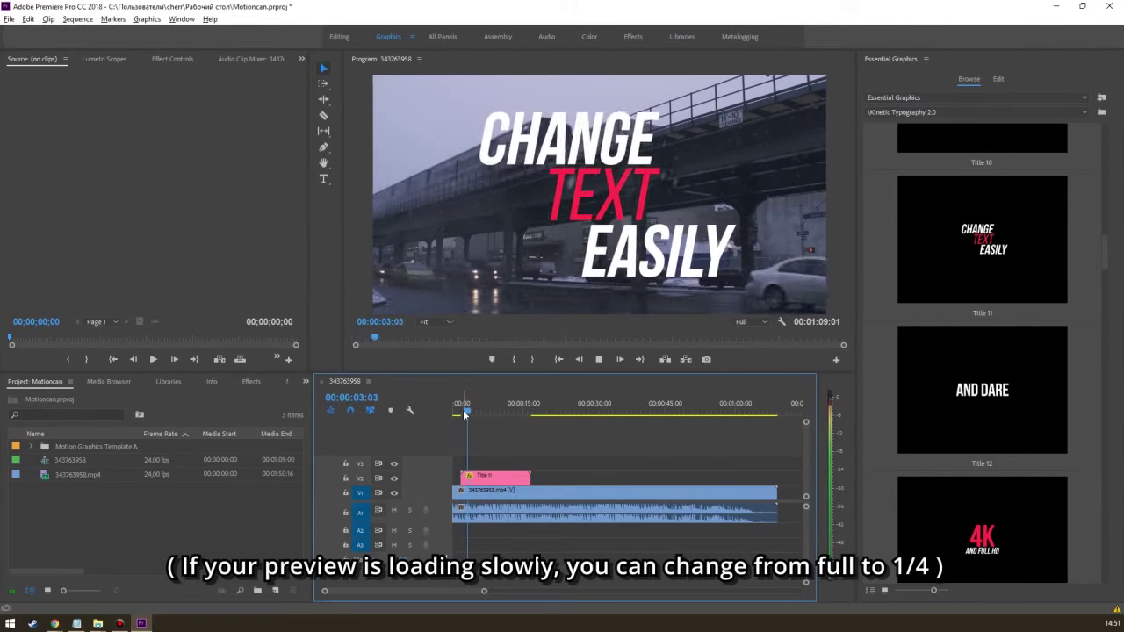
{"action": "key", "text": "space"}
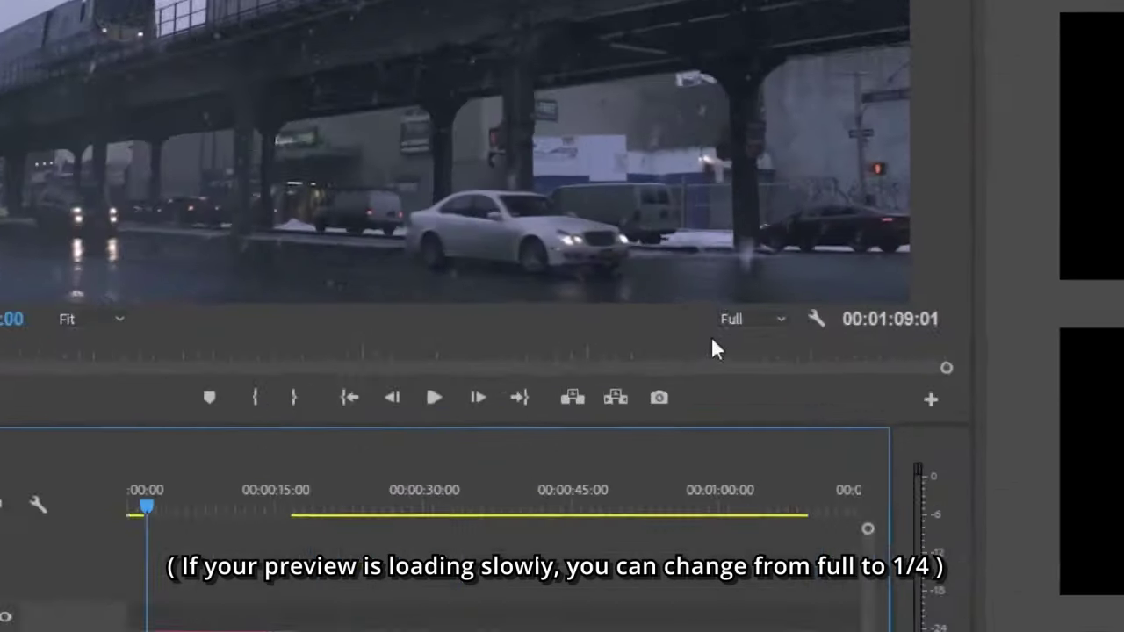
{"action": "left_click", "coordinate": [742, 321]}
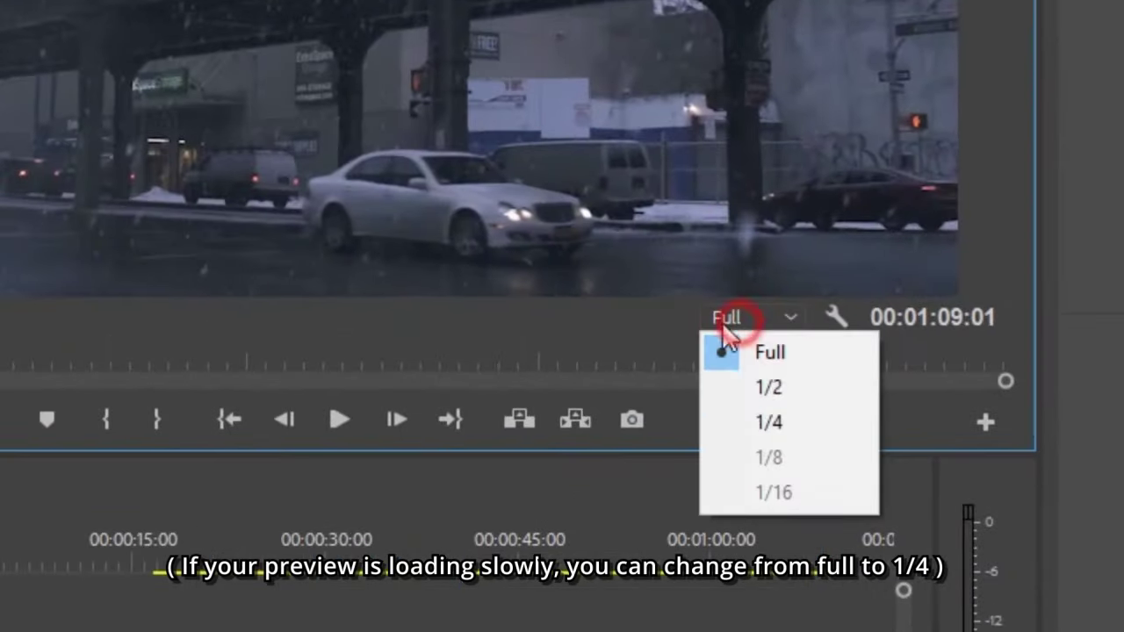
{"action": "left_click", "coordinate": [800, 434]}
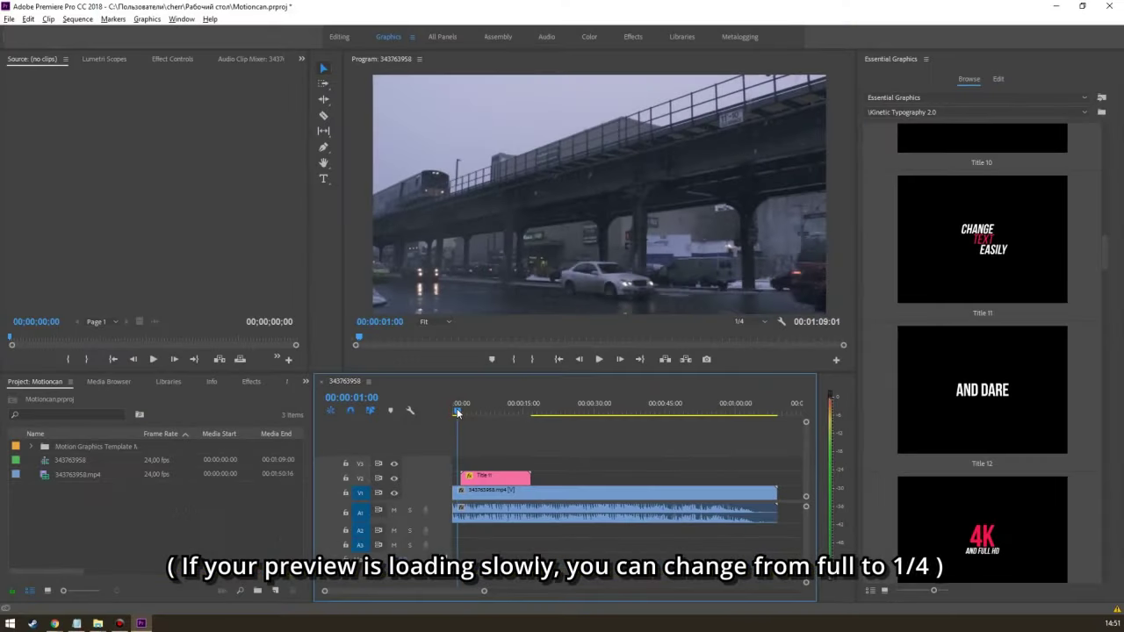
{"action": "key", "text": "space"}
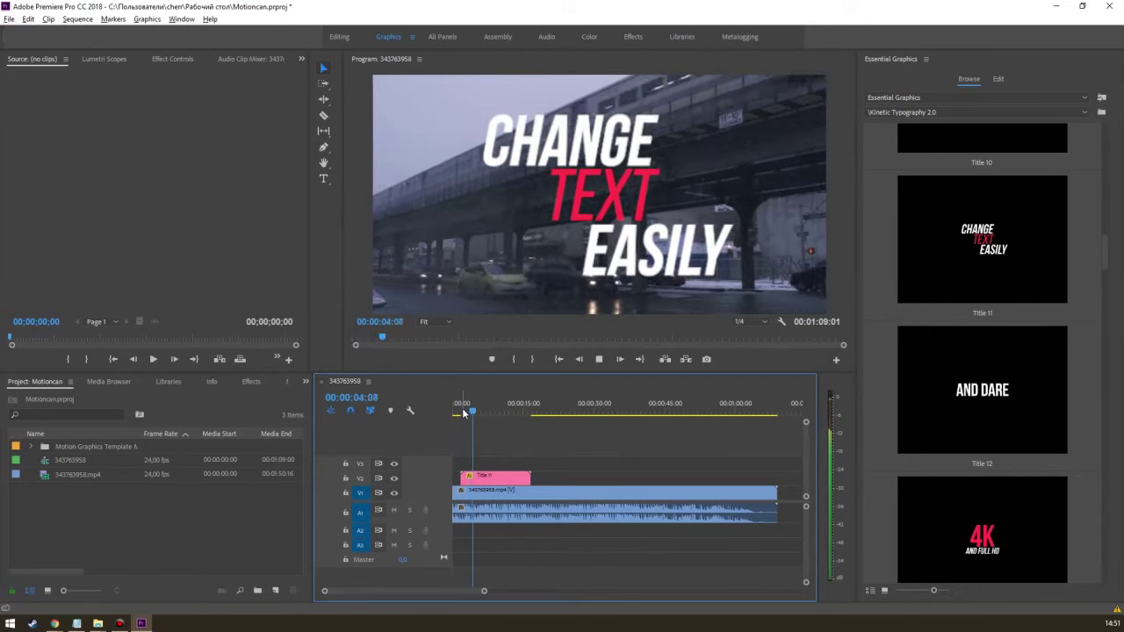
{"action": "left_click_drag", "start_coordinate": [463, 413], "coordinate": [471, 415]}
- Set the Title 11 clip's Scale Control to 50 and shift it left and down
{"action": "left_click", "coordinate": [484, 478]}
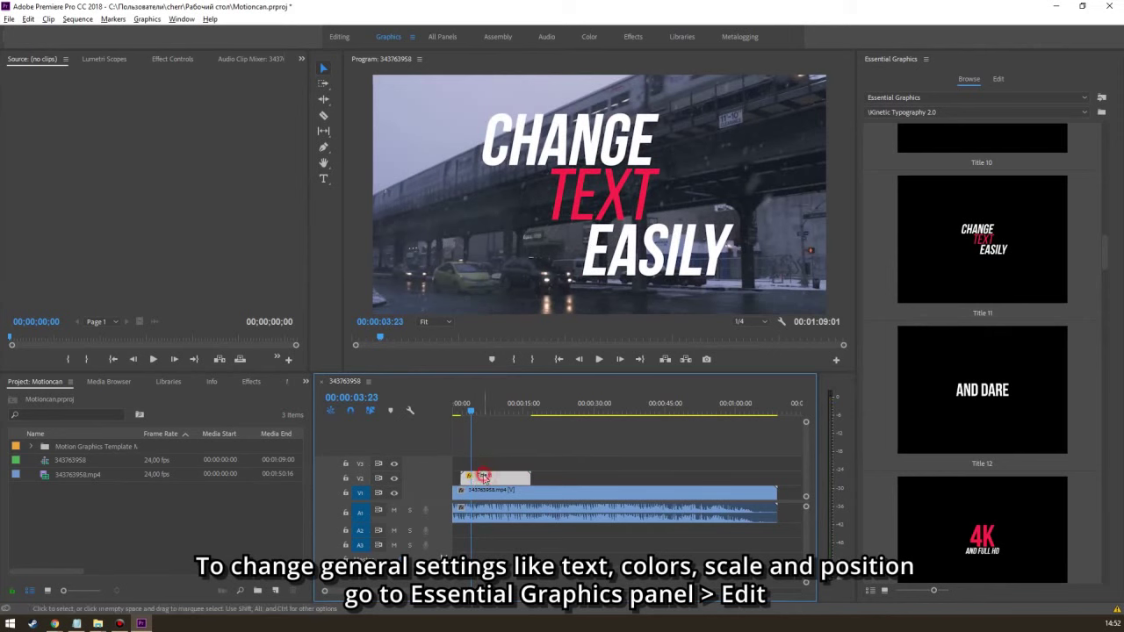
{"action": "left_click", "coordinate": [887, 64]}
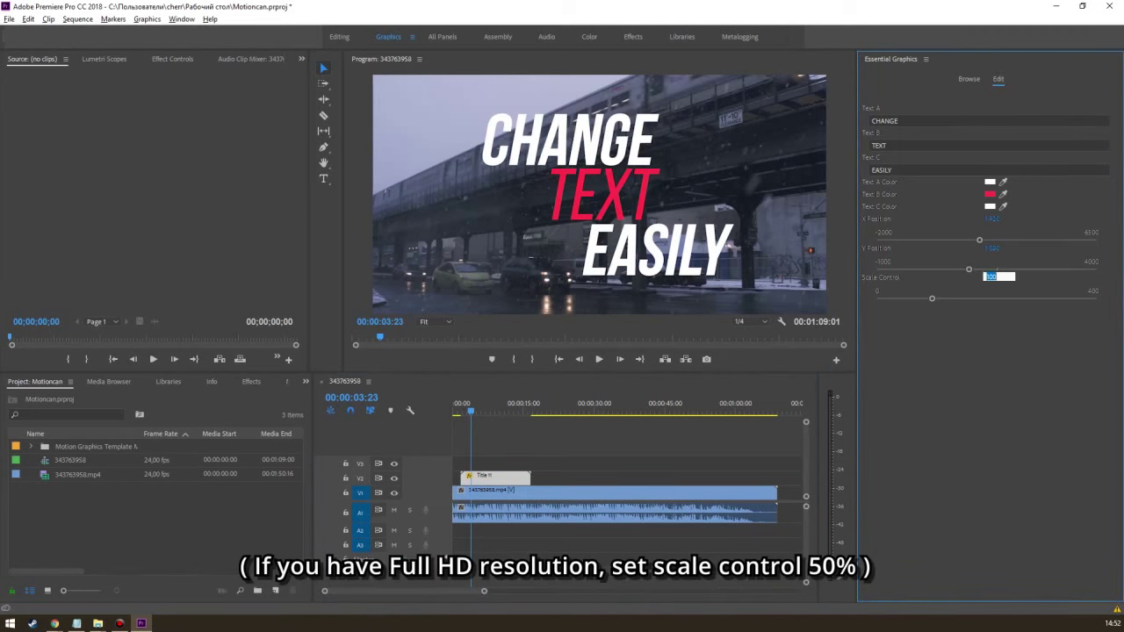
{"action": "type", "text": "50"}
{"action": "key", "text": "Return"}
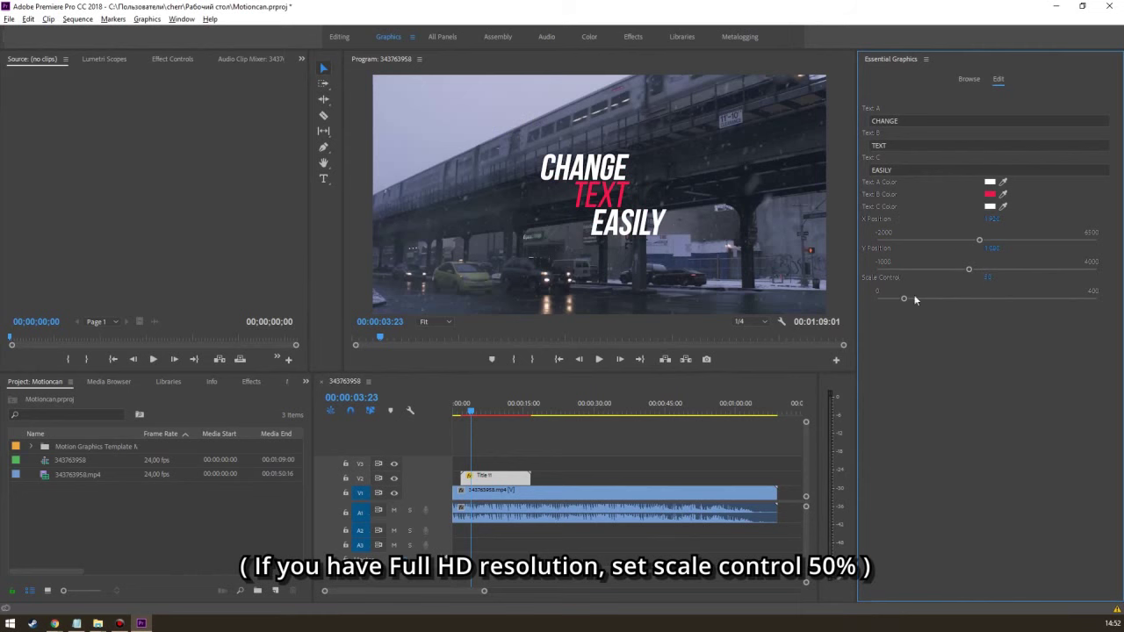
{"action": "left_click_drag", "start_coordinate": [980, 242], "coordinate": [969, 271]}
- Change Text A to 'Your' and Text C to 'here' so it reads YOUR TEXT HERE
{"action": "left_click", "coordinate": [913, 121]}
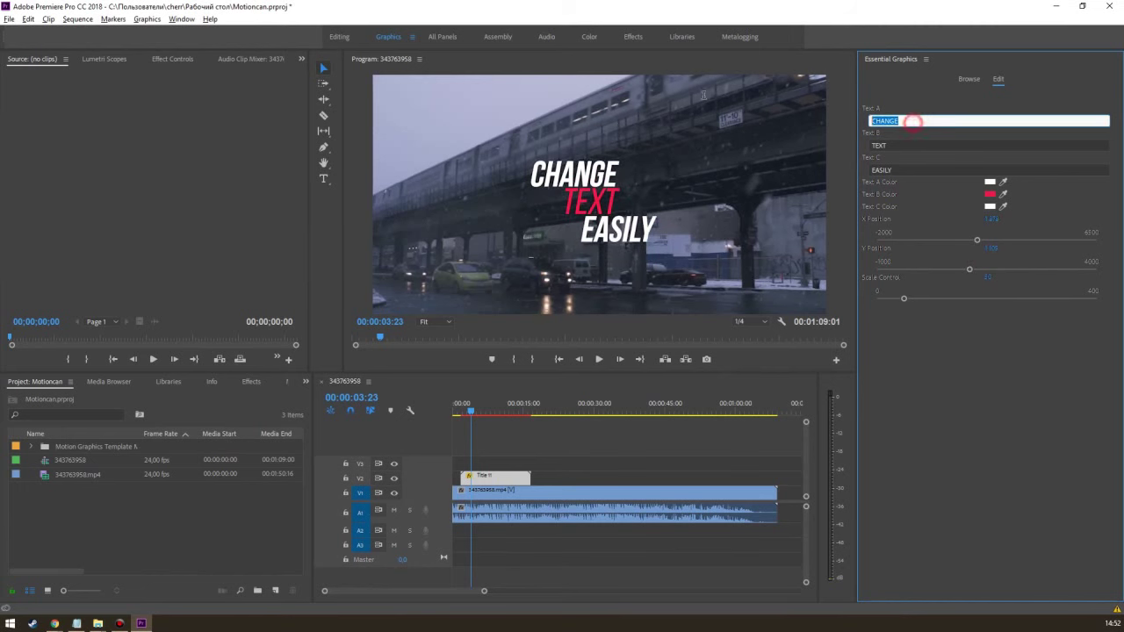
{"action": "type", "text": "W"}
{"action": "key", "text": "Return"}
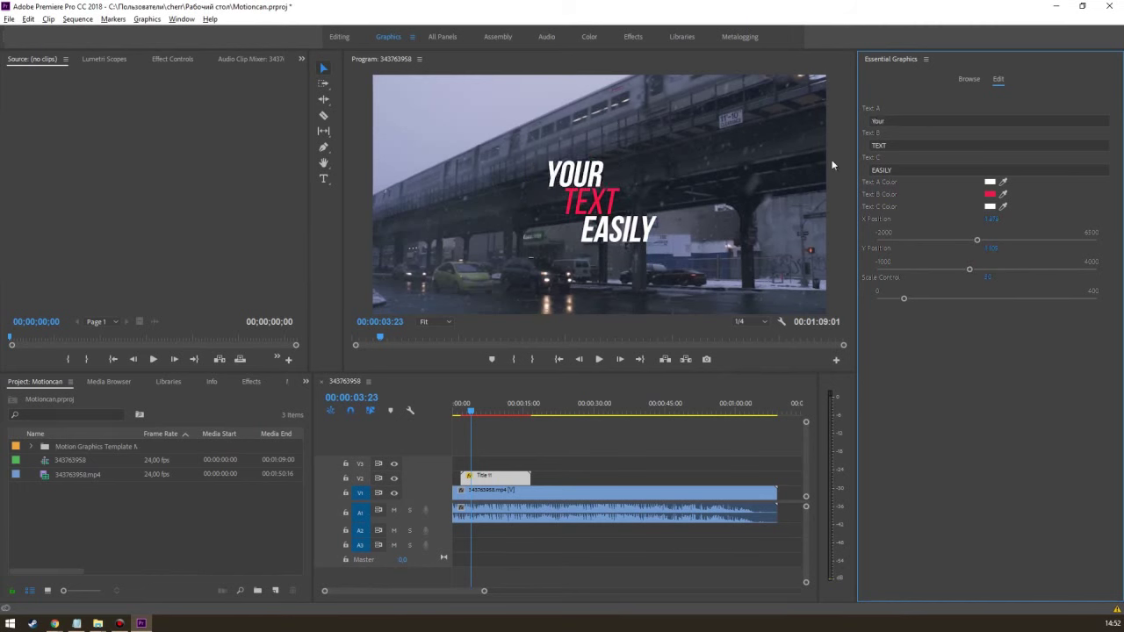
{"action": "left_click", "coordinate": [890, 152]}
{"action": "left_click", "coordinate": [893, 171]}
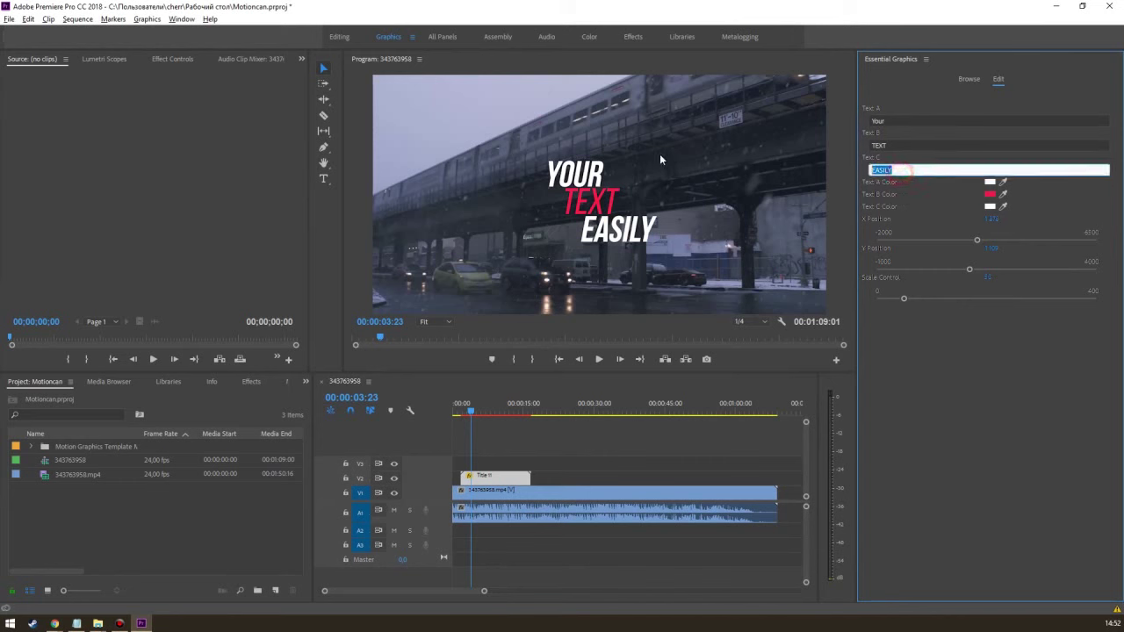
{"action": "type", "text": "here"}
{"action": "key", "text": "Return"}
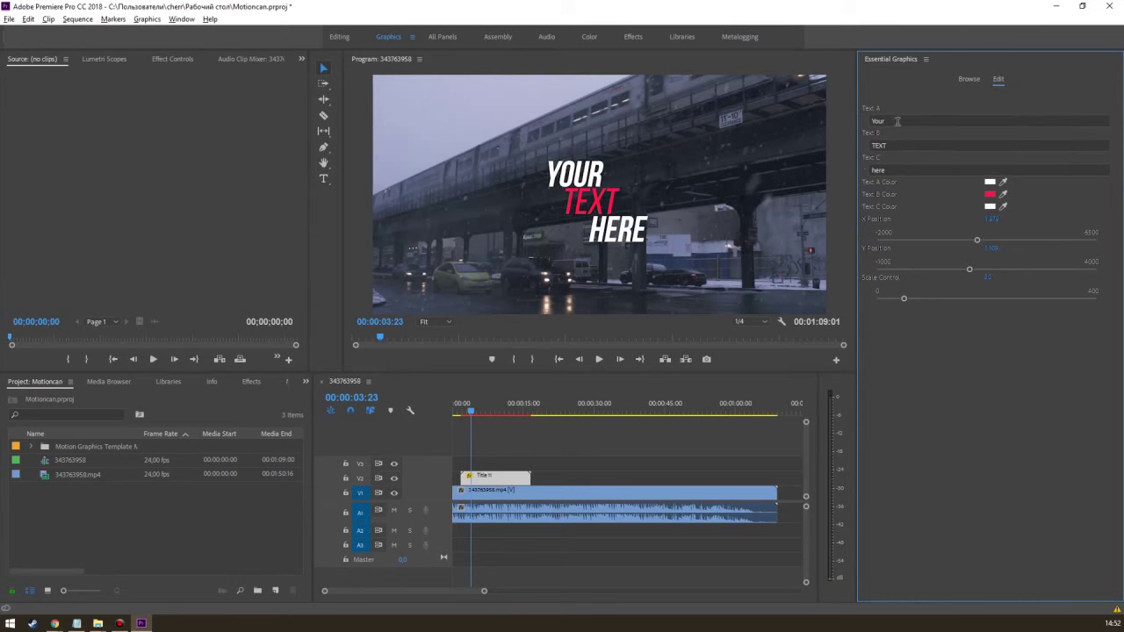
- Color the middle word TEXT yellow FFCA14 and scale the title up slightly
{"action": "left_click", "coordinate": [991, 194]}
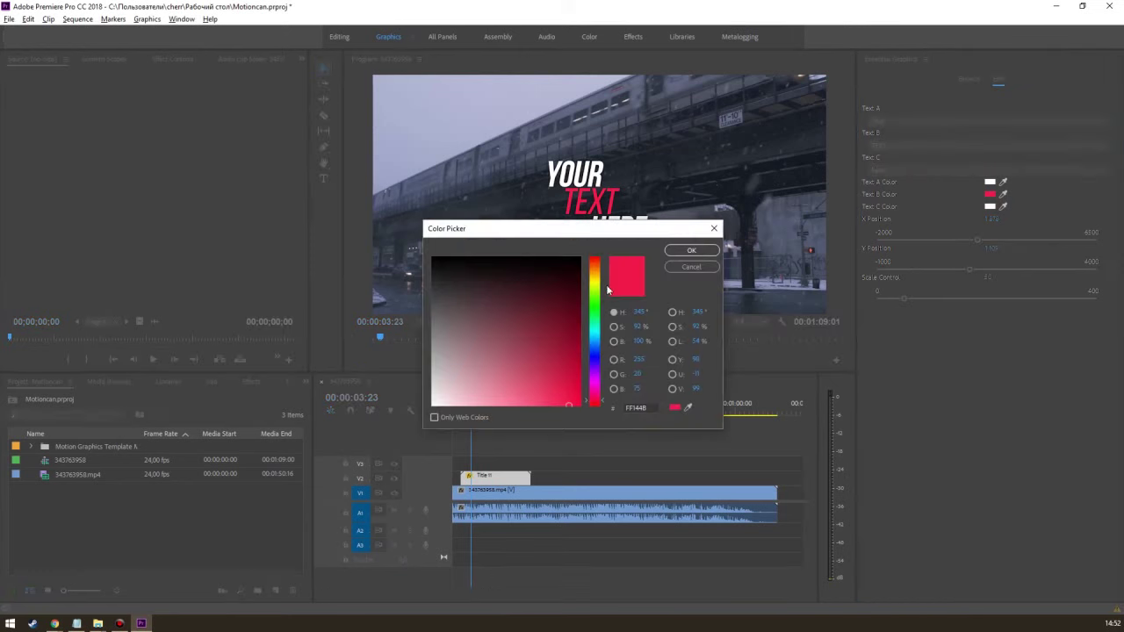
{"action": "left_click_drag", "start_coordinate": [593, 276], "coordinate": [591, 279]}
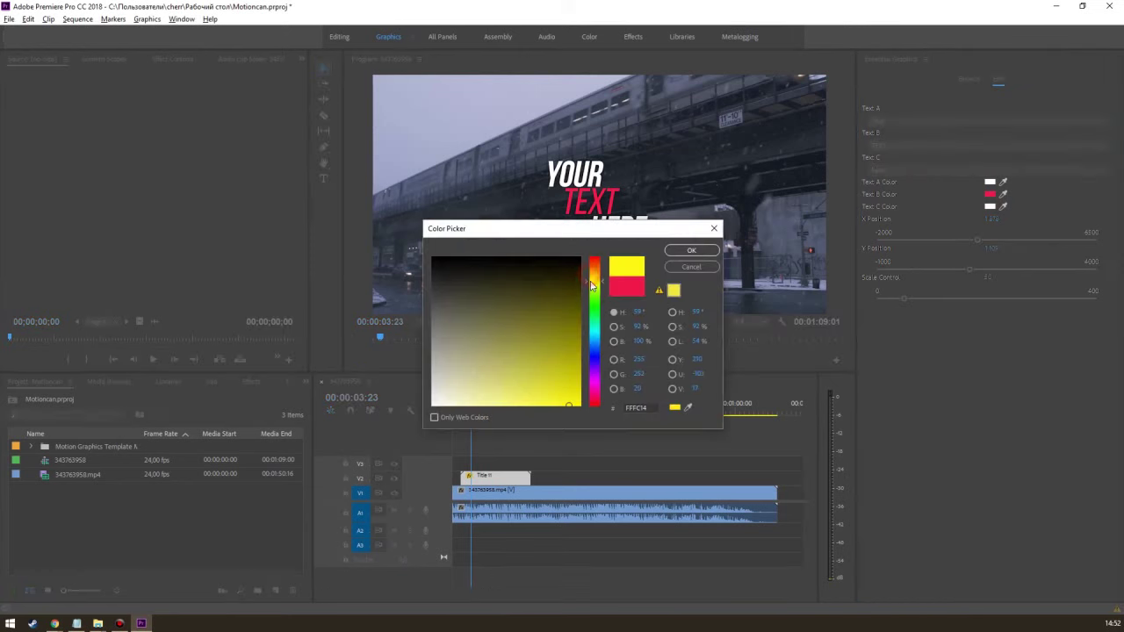
{"action": "left_click", "coordinate": [550, 390]}
{"action": "key", "text": "Return"}
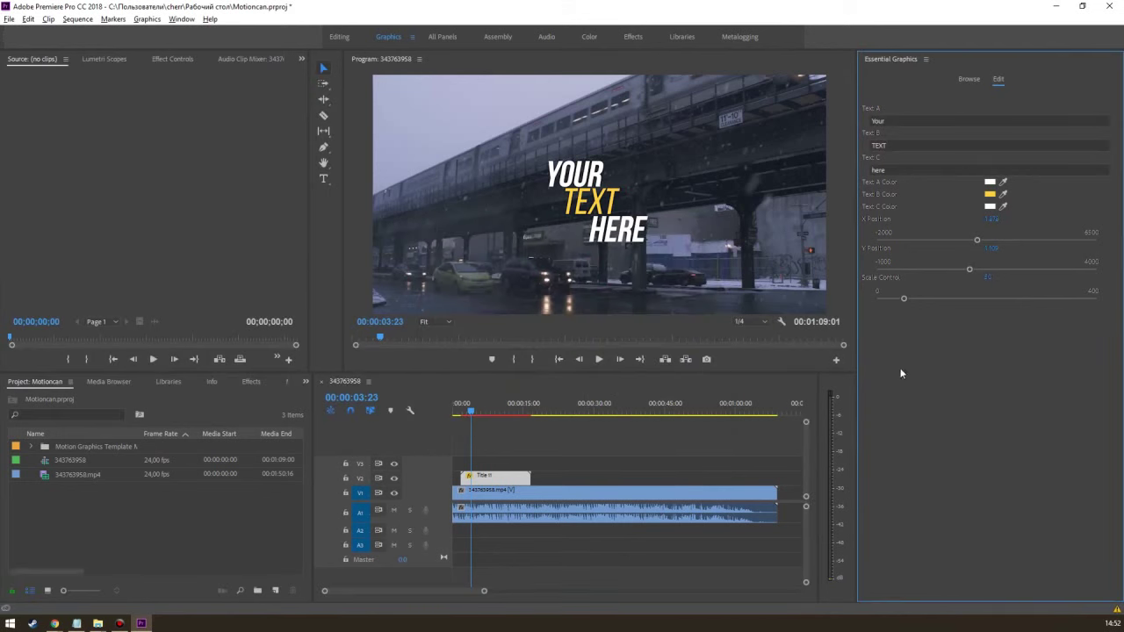
{"action": "left_click_drag", "start_coordinate": [904, 299], "coordinate": [909, 298]}
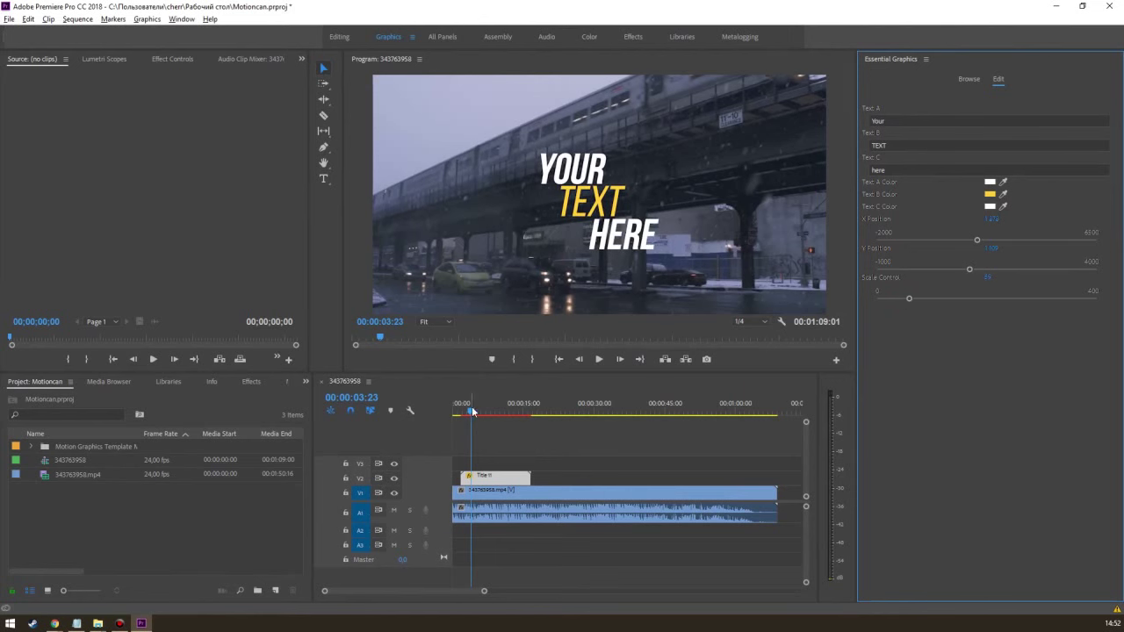
- Change the first two title lines to HELLO and WORLD
{"action": "left_click", "coordinate": [902, 122]}
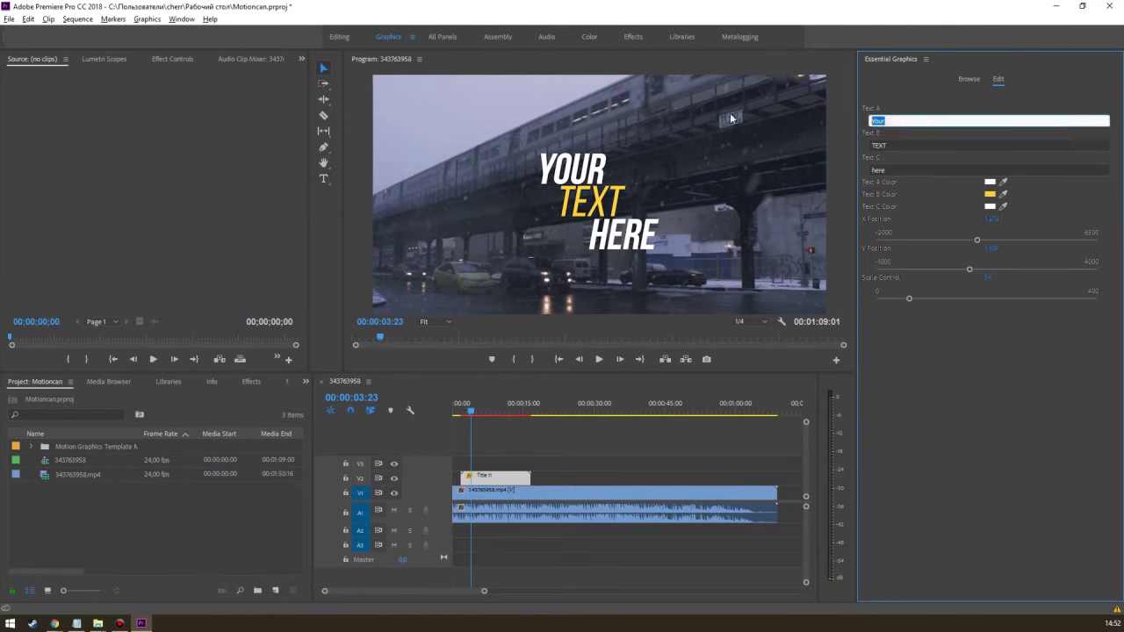
{"action": "type", "text": "hello"}
{"action": "key", "text": "Return"}
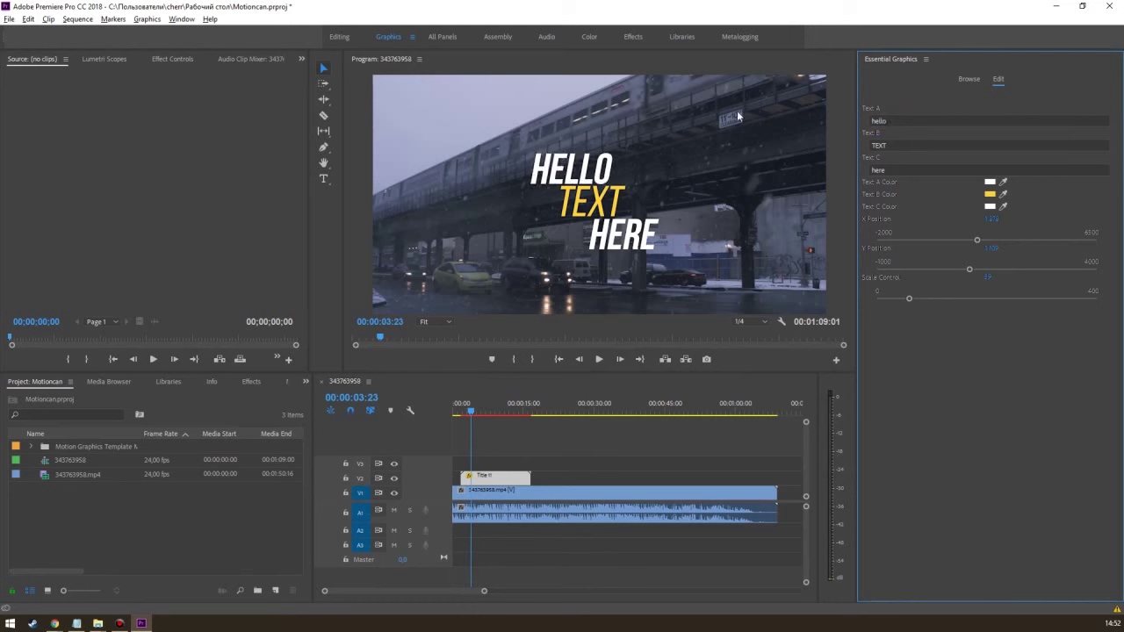
{"action": "left_click", "coordinate": [898, 144]}
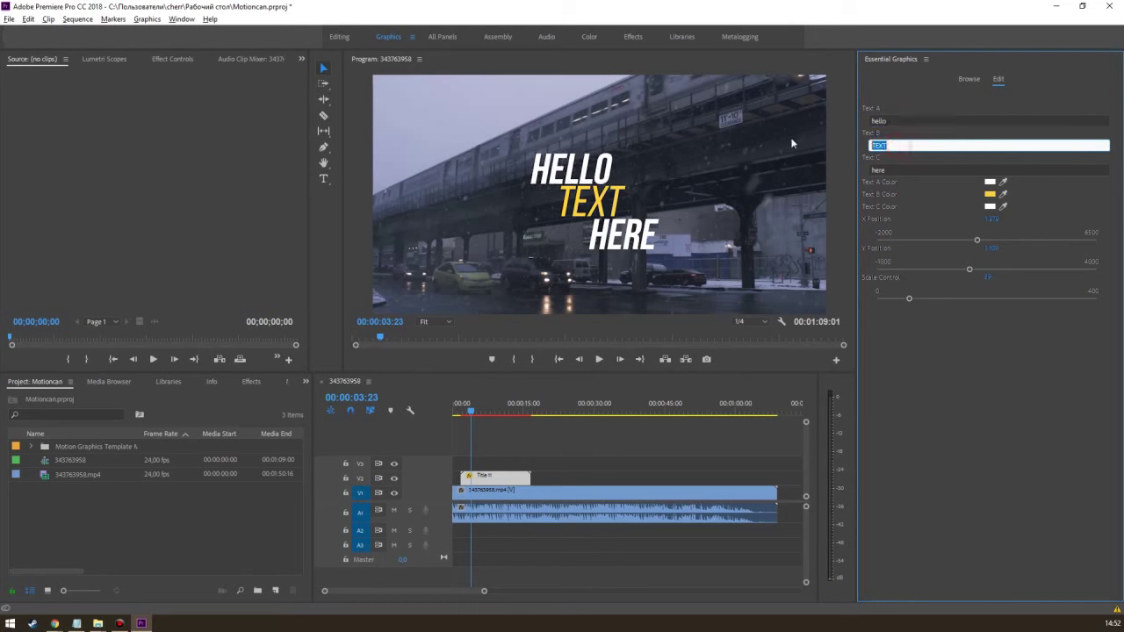
{"action": "type", "text": "world"}
{"action": "key", "text": "Return"}
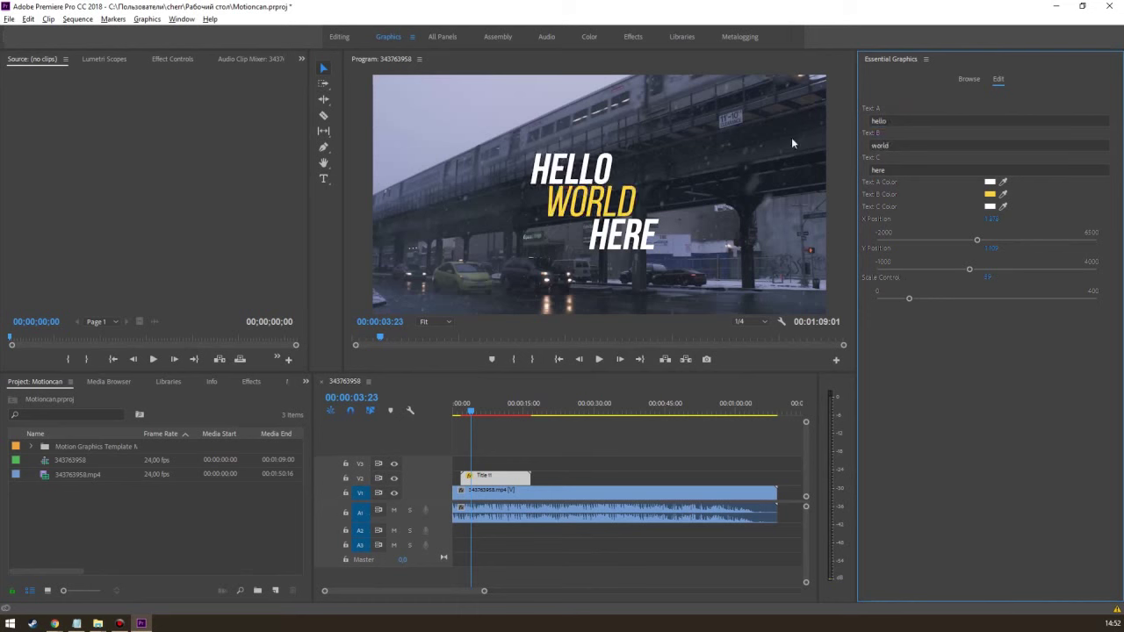
- Change the third line to TEXT02 and play the title from near the start
{"action": "left_click", "coordinate": [910, 170]}
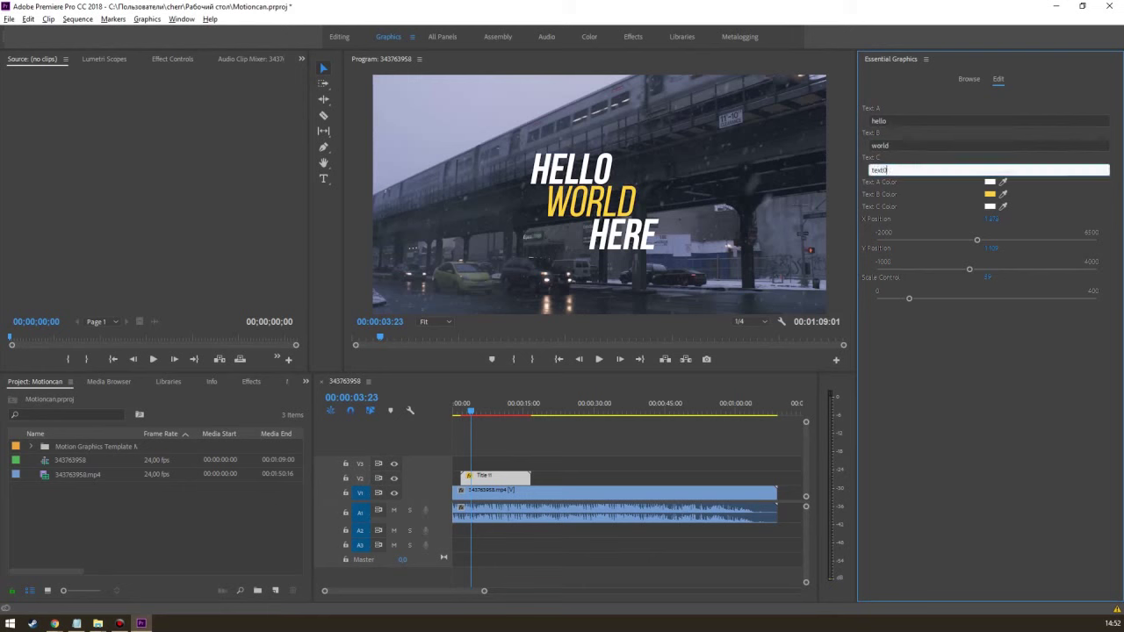
{"action": "type", "text": "2"}
{"action": "key", "text": "Return"}
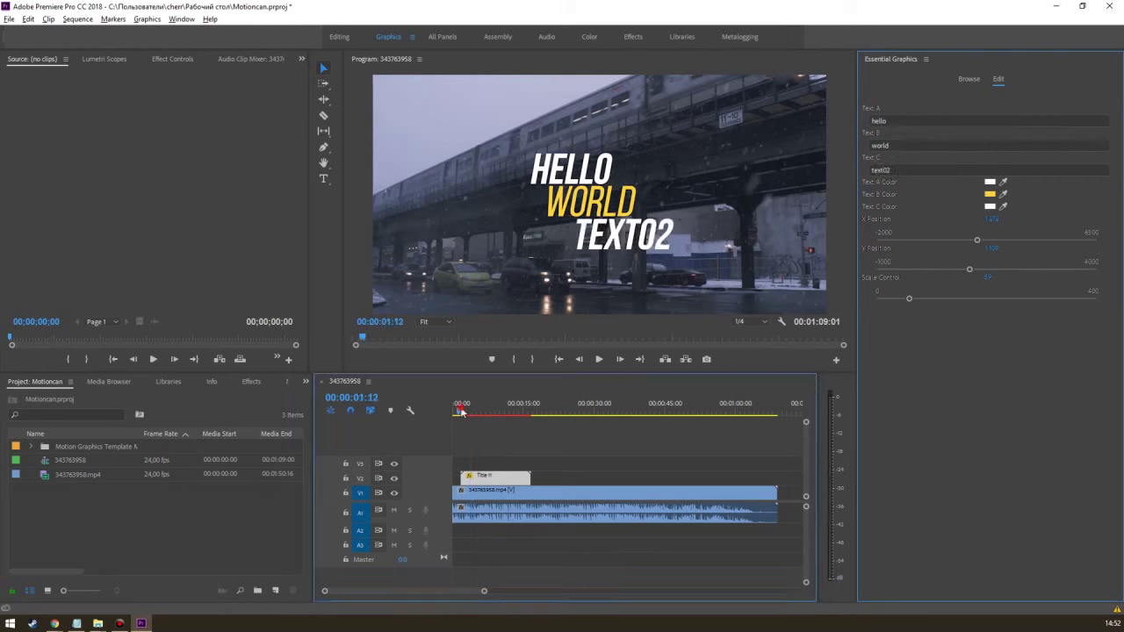
{"action": "left_click", "coordinate": [462, 413]}
{"action": "key", "text": "space"}
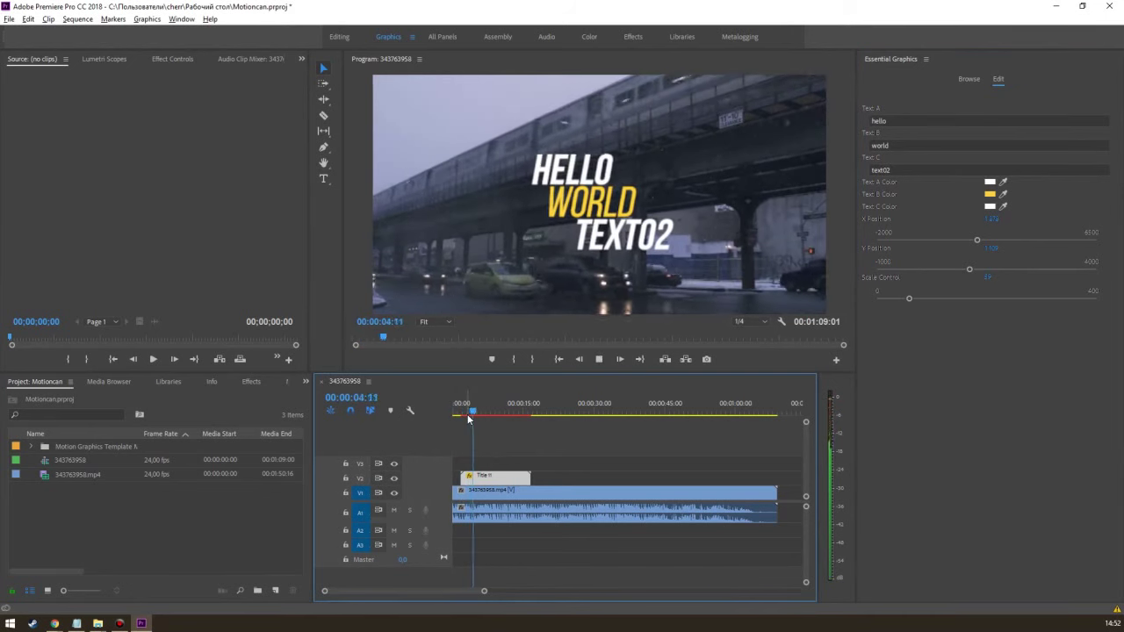
- Trim the end of the first title clip to about 4 seconds
{"action": "left_click_drag", "start_coordinate": [462, 411], "coordinate": [480, 411]}
{"action": "left_click_drag", "start_coordinate": [536, 478], "coordinate": [479, 477]}
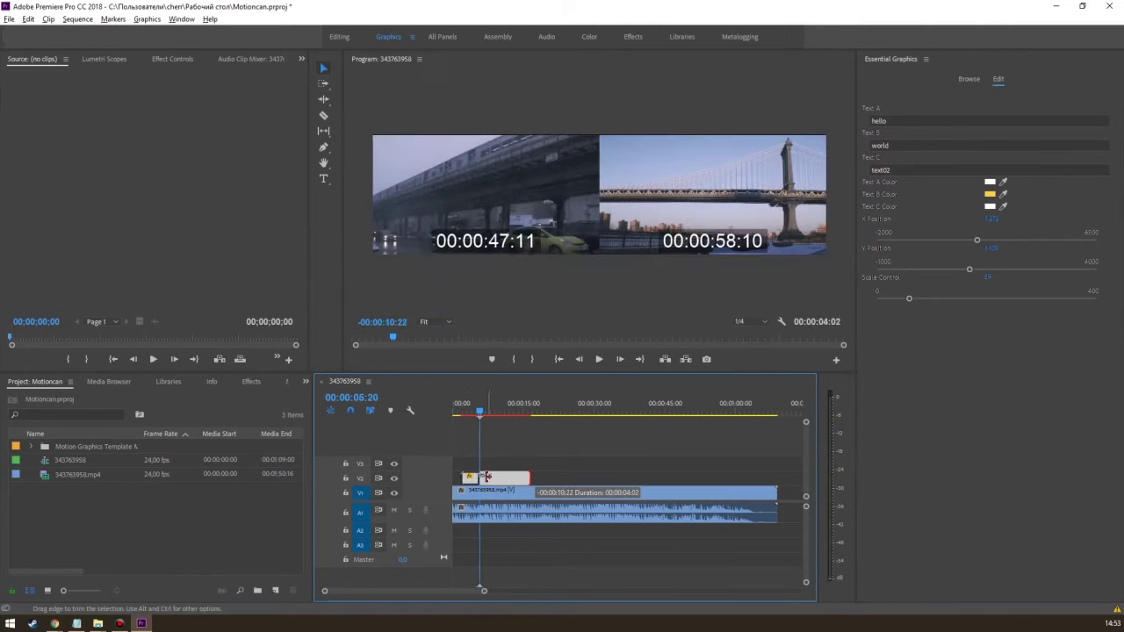
{"action": "left_click", "coordinate": [520, 462]}
{"action": "left_click_drag", "start_coordinate": [480, 411], "coordinate": [482, 412]}
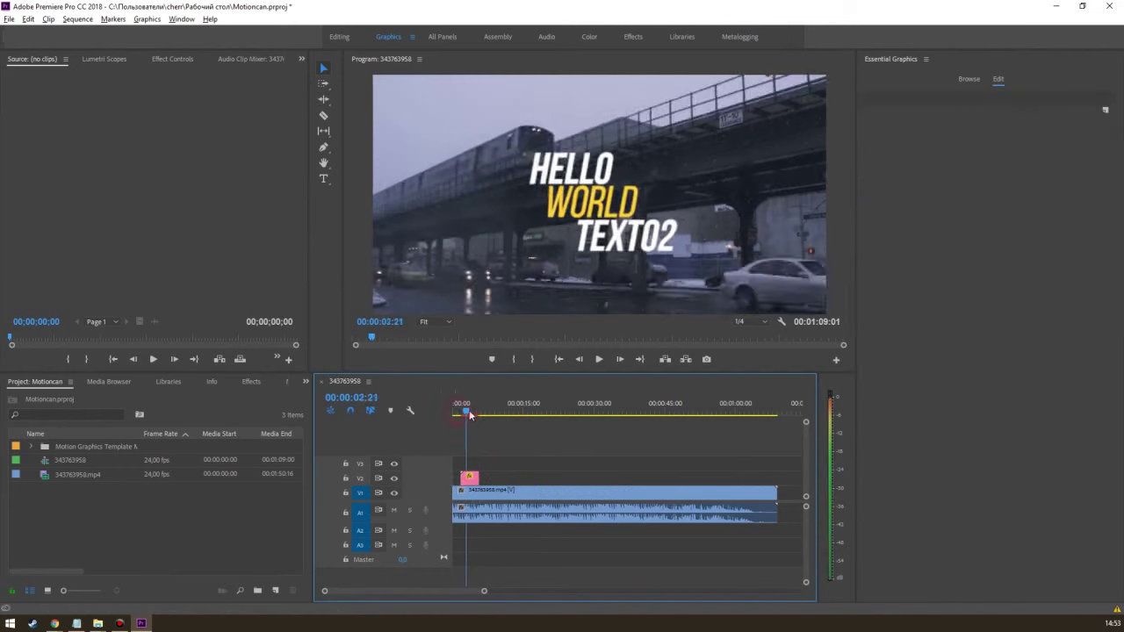
- Place the Title 38 template on V3 above the first title
{"action": "left_click", "coordinate": [962, 82]}
{"action": "left_click_drag", "start_coordinate": [933, 592], "coordinate": [918, 592]}
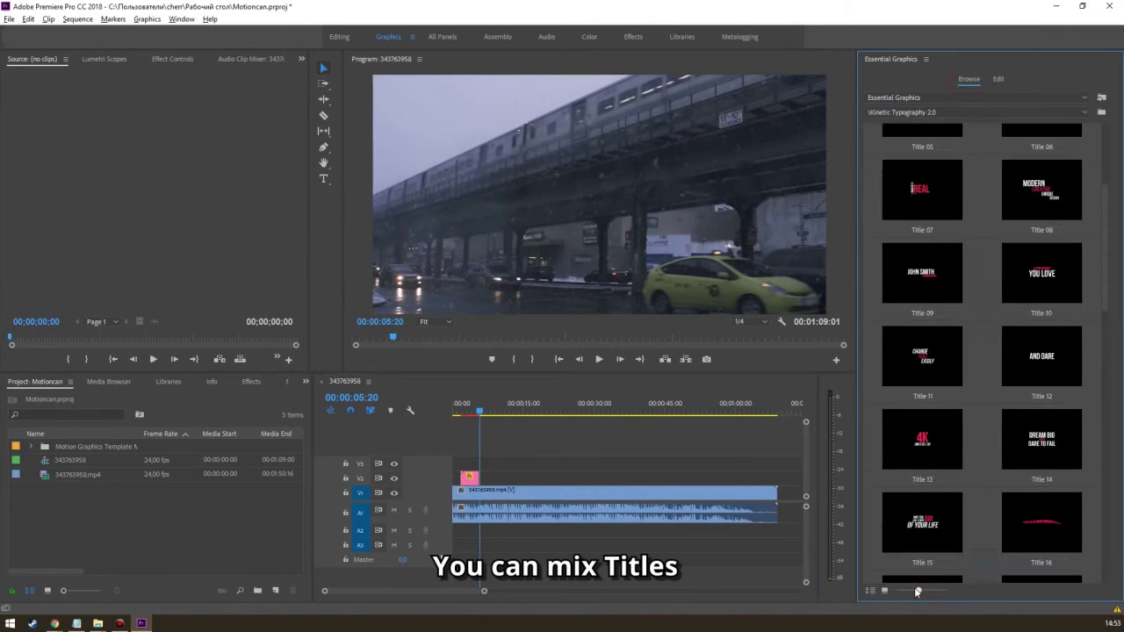
{"action": "scroll", "coordinate": [966, 360], "scroll_direction": "down", "scroll_amount": 9}
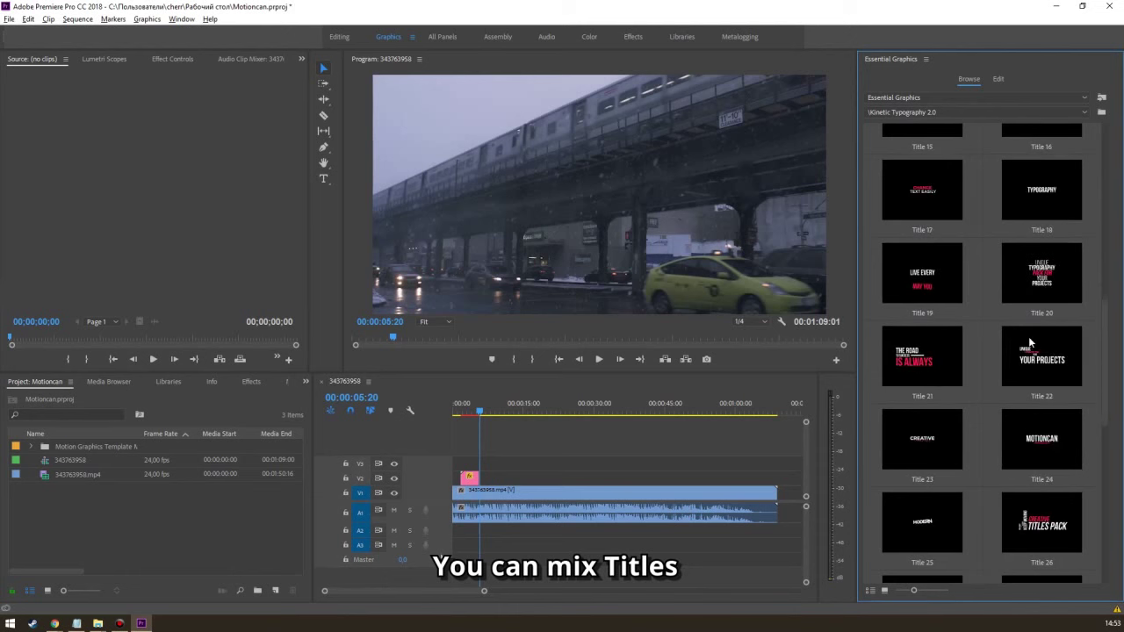
{"action": "scroll", "coordinate": [1030, 343], "scroll_direction": "down", "scroll_amount": 3}
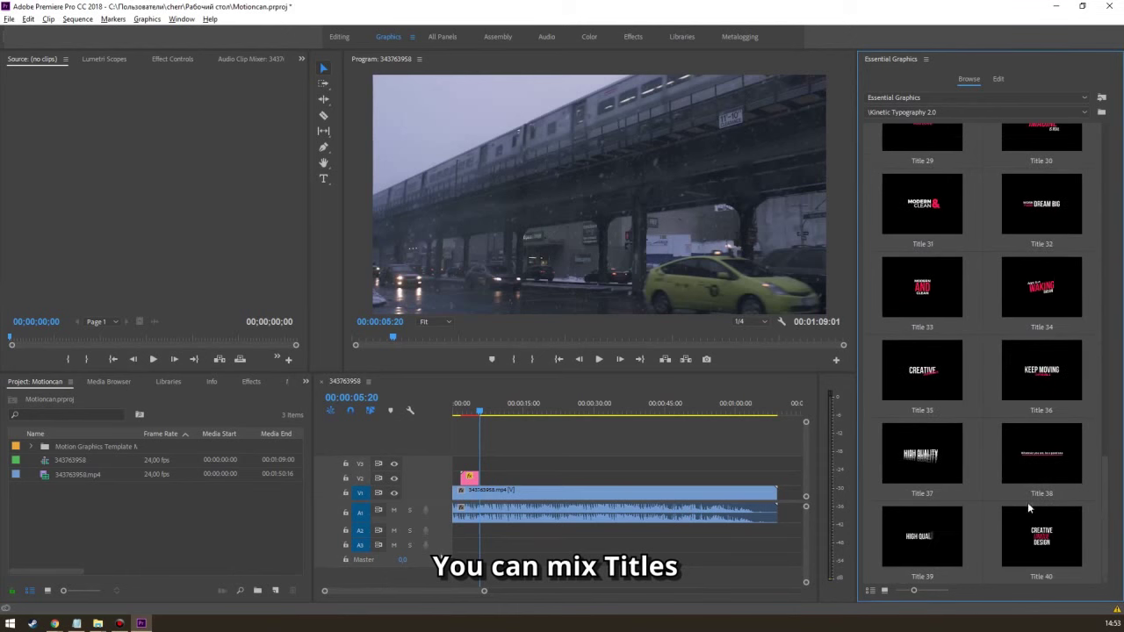
{"action": "left_click_drag", "start_coordinate": [1026, 450], "coordinate": [494, 469]}
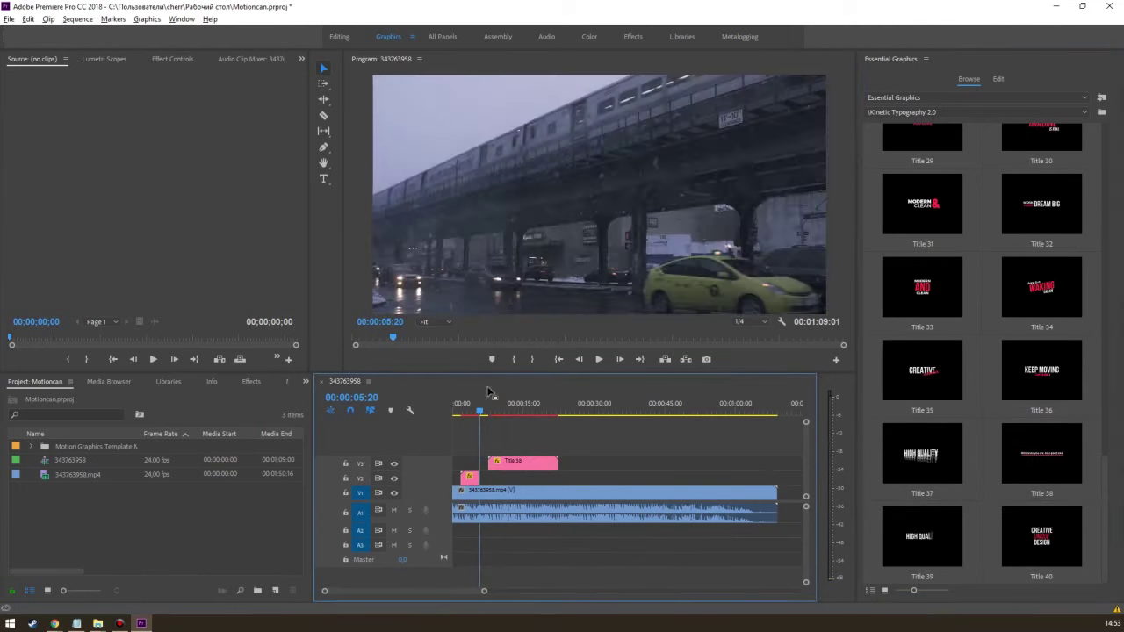
- Scrub to the second title and select the Title 38 clip for editing
{"action": "left_click", "coordinate": [497, 413]}
{"action": "left_click_drag", "start_coordinate": [497, 413], "coordinate": [503, 413]}
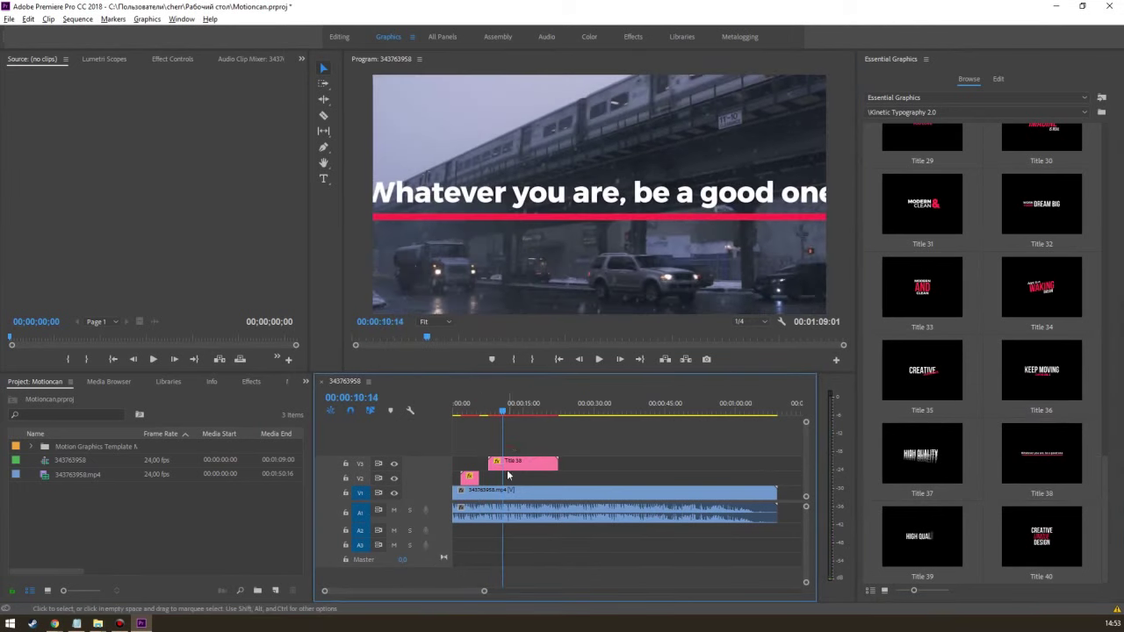
{"action": "left_click", "coordinate": [513, 462]}
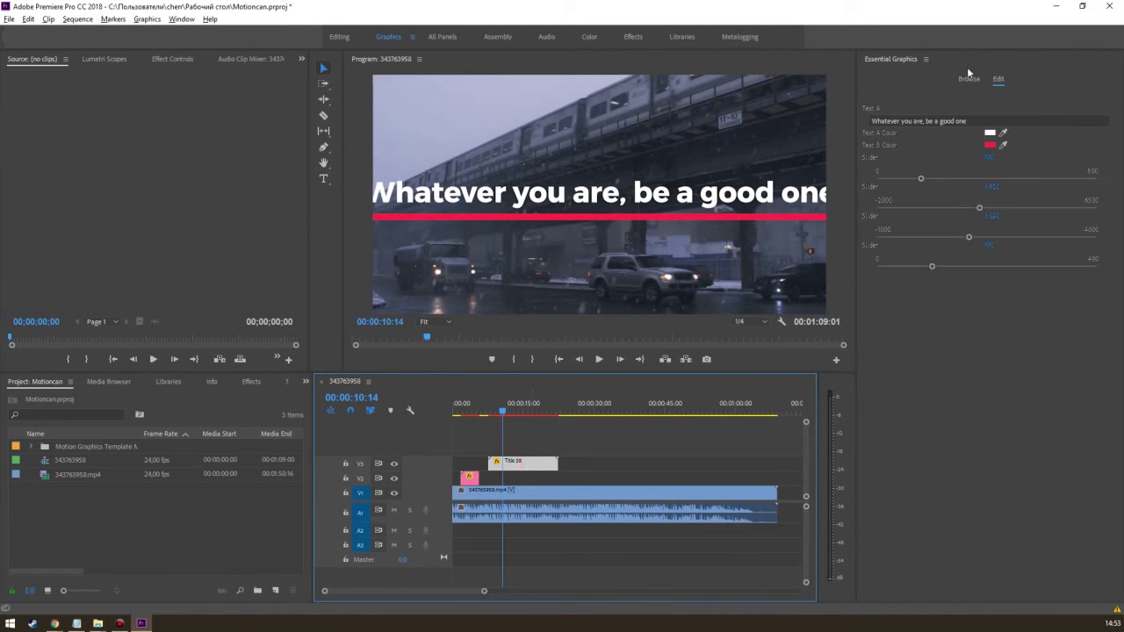
{"action": "left_click", "coordinate": [998, 85]}
- Scale Title 38 down to 50 and move it lower and to the left
{"action": "left_click", "coordinate": [990, 244]}
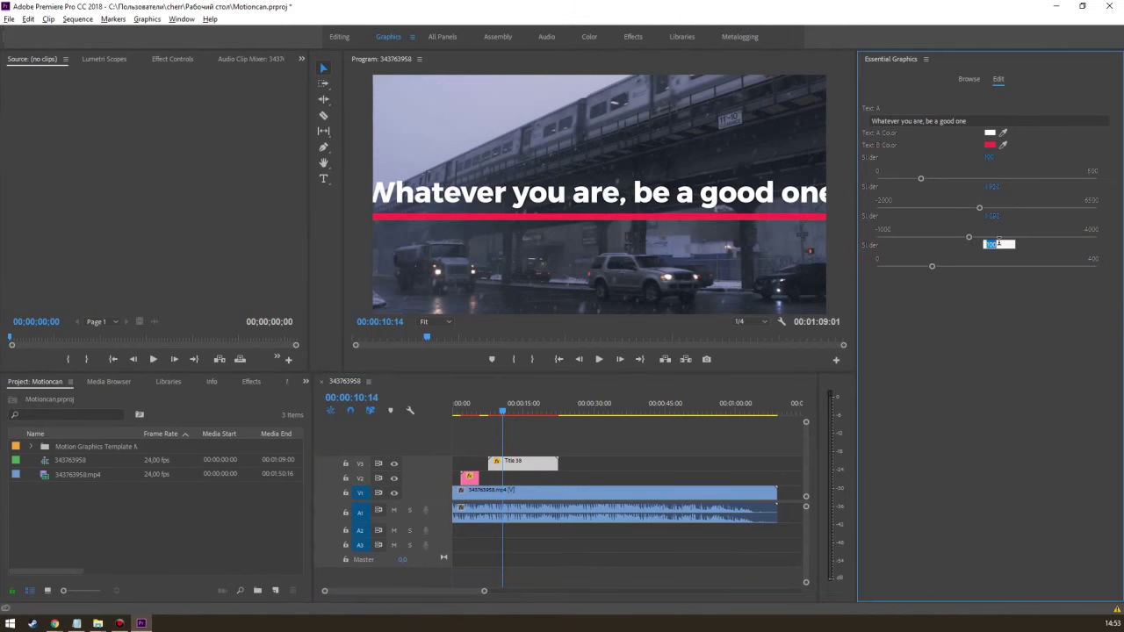
{"action": "type", "text": "50"}
{"action": "key", "text": "Return"}
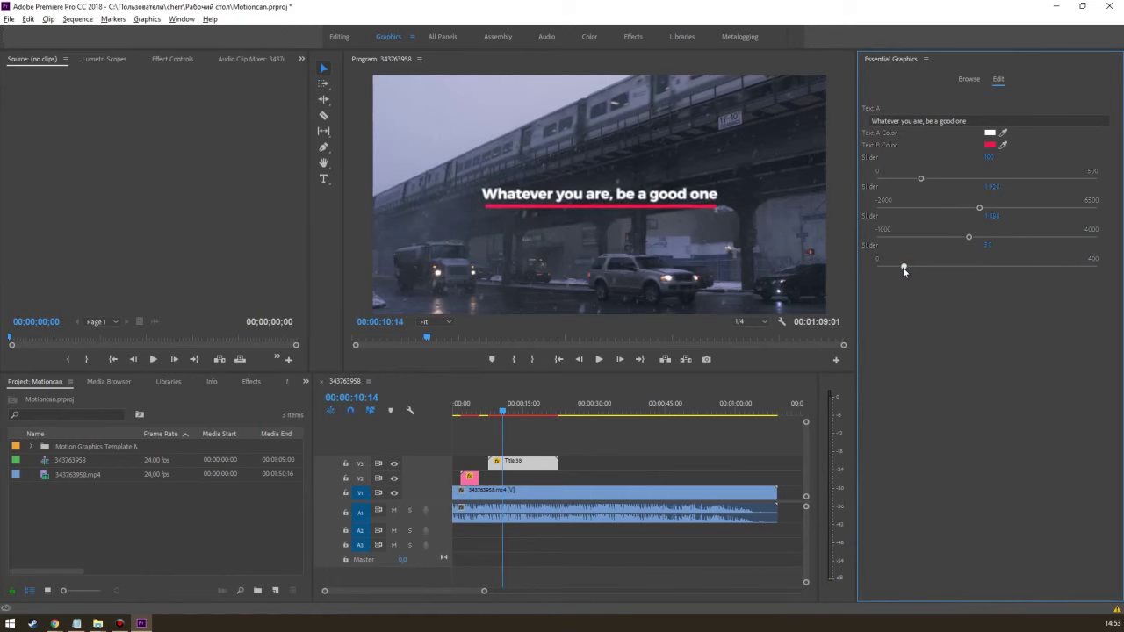
{"action": "mouse_move", "coordinate": [980, 208]}
{"action": "left_mouse_down"}
{"action": "mouse_move", "coordinate": [970, 208]}
{"action": "mouse_move", "coordinate": [983, 239]}
{"action": "left_mouse_up"}
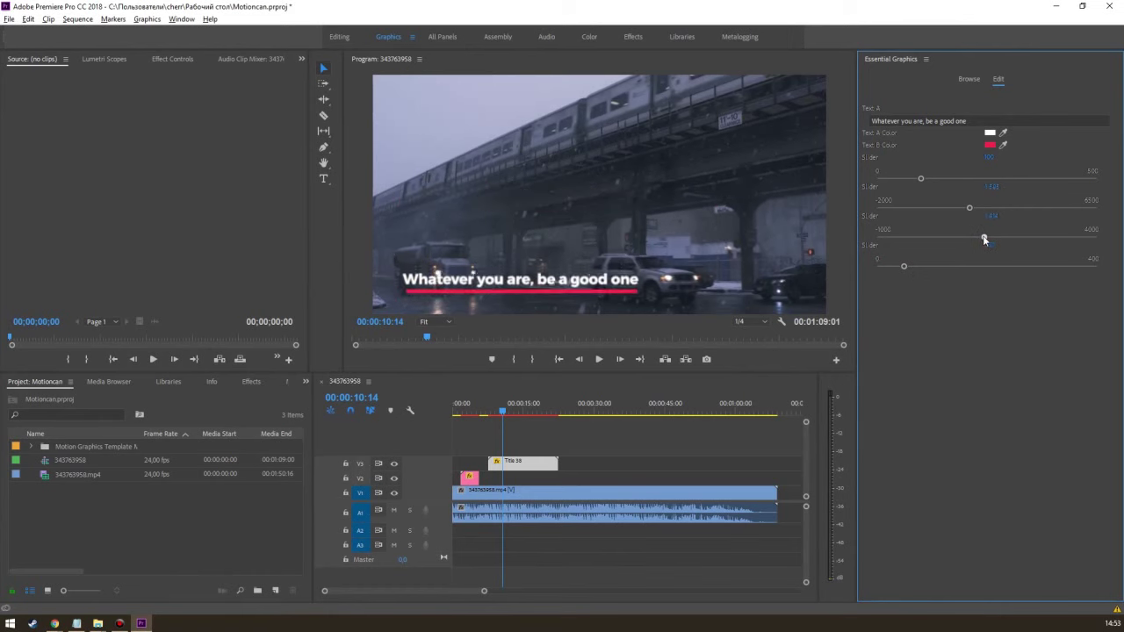
- Replace the second title's text with 'Design by motioncan'
{"action": "left_click", "coordinate": [977, 120]}
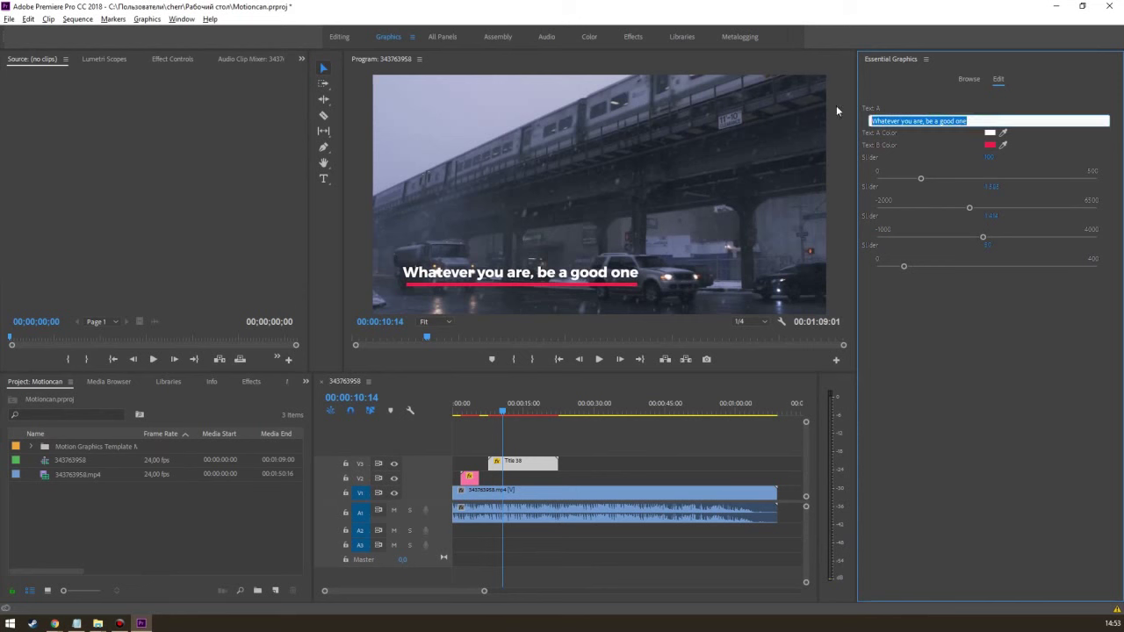
{"action": "type", "text": "Design by motioncan"}
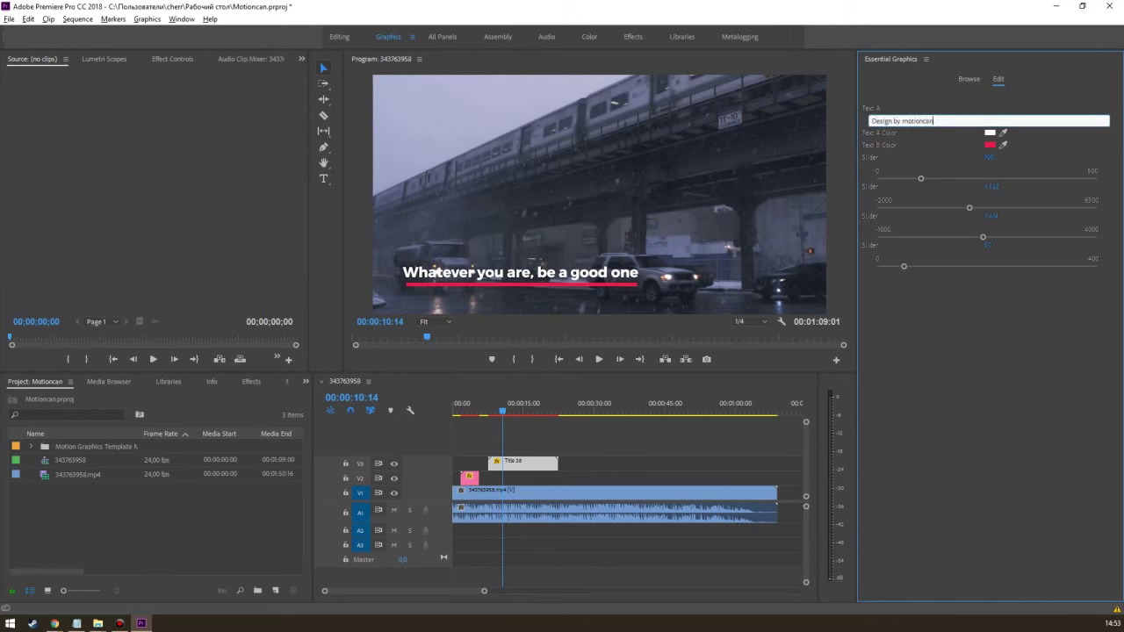
{"action": "left_click", "coordinate": [837, 111]}
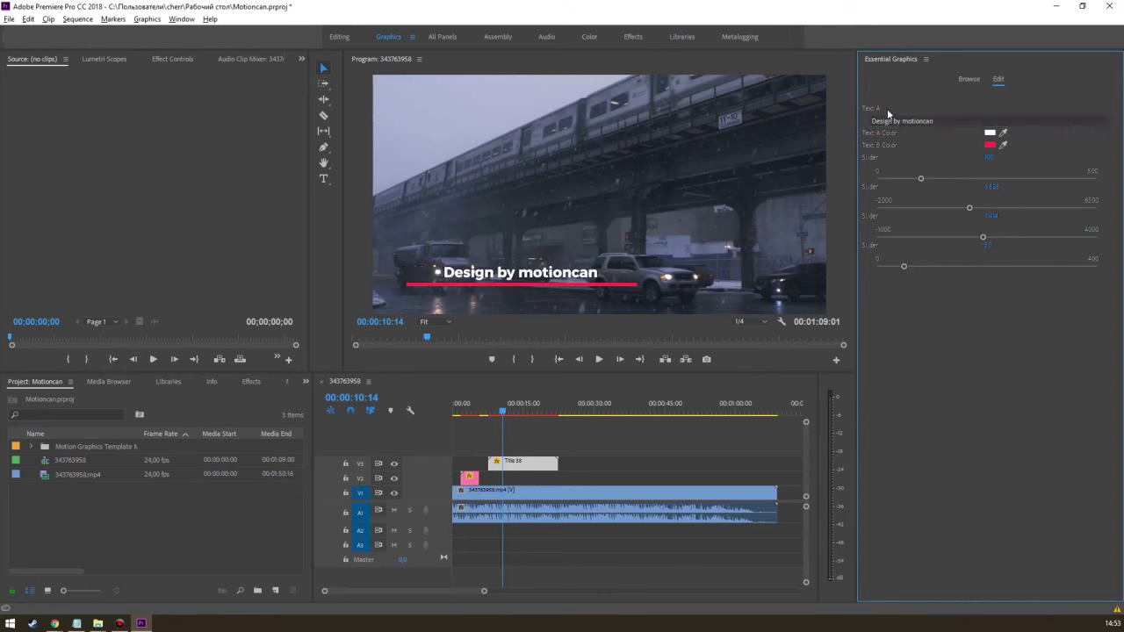
- Shorten the underline, reposition the title, and make the underline yellow
{"action": "left_click_drag", "start_coordinate": [920, 181], "coordinate": [906, 181]}
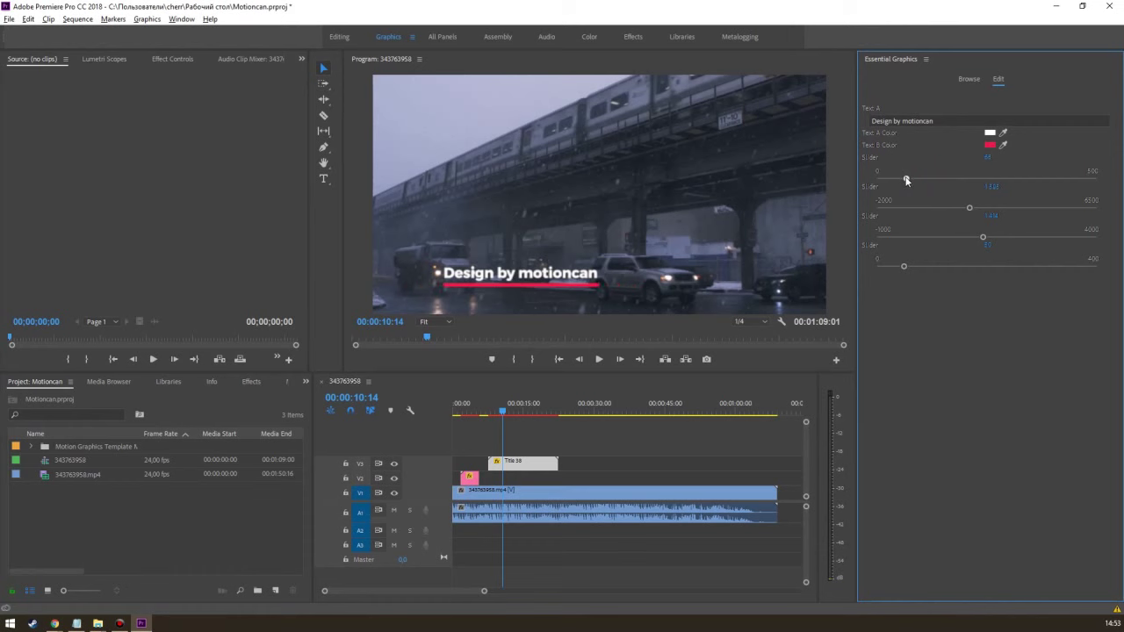
{"action": "left_click_drag", "start_coordinate": [969, 208], "coordinate": [984, 238]}
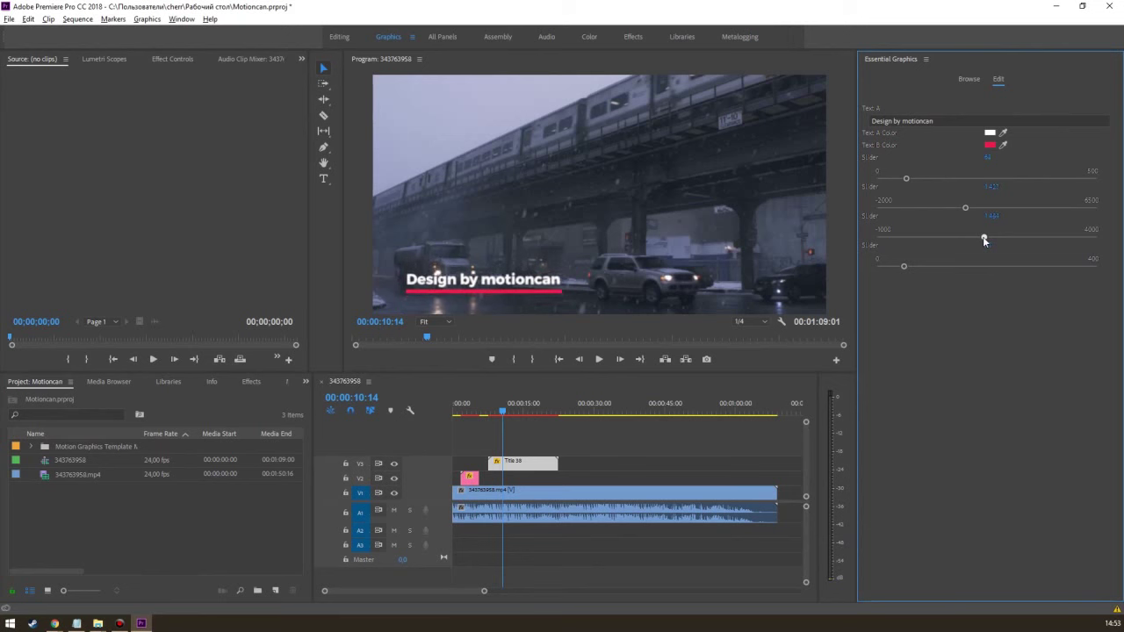
{"action": "left_click", "coordinate": [989, 146]}
{"action": "left_click", "coordinate": [599, 279]}
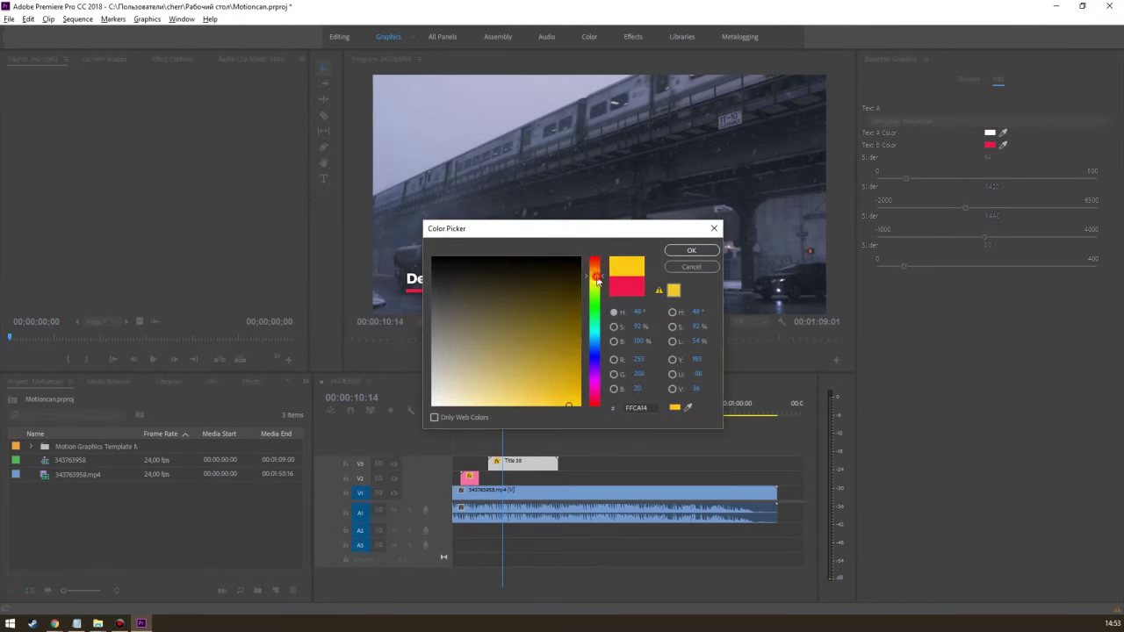
{"action": "key", "text": "Return"}
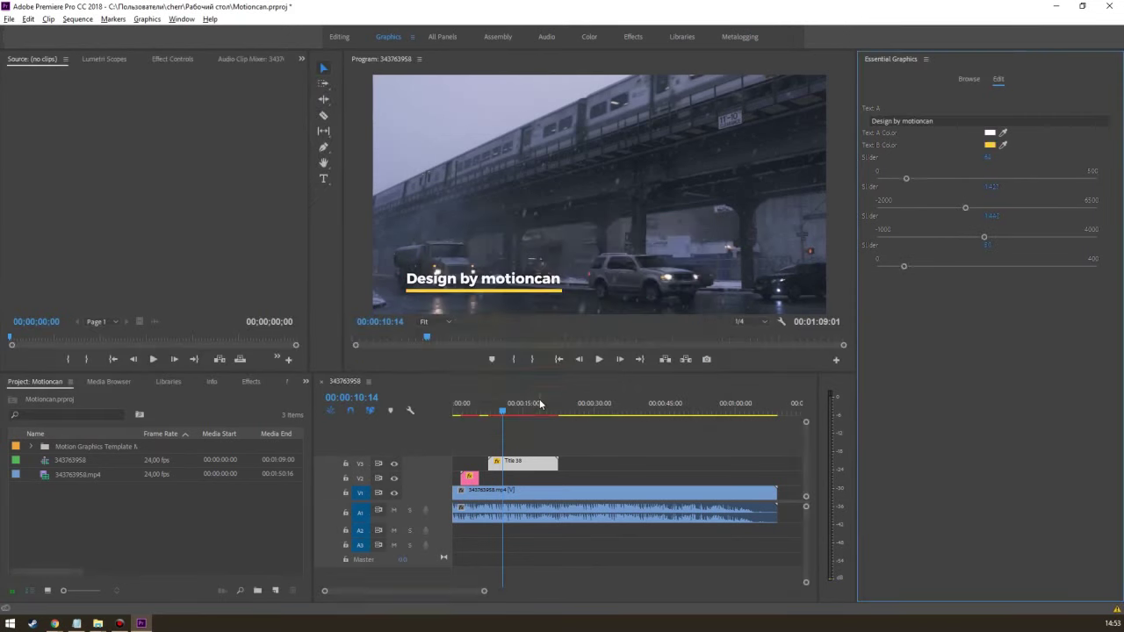
- Move the Title 38 clip earlier so it starts sooner in the sequence
{"action": "left_click", "coordinate": [481, 409]}
{"action": "left_click_drag", "start_coordinate": [481, 409], "coordinate": [459, 409]}
{"action": "left_click_drag", "start_coordinate": [518, 470], "coordinate": [502, 470]}
{"action": "key", "text": "Home"}
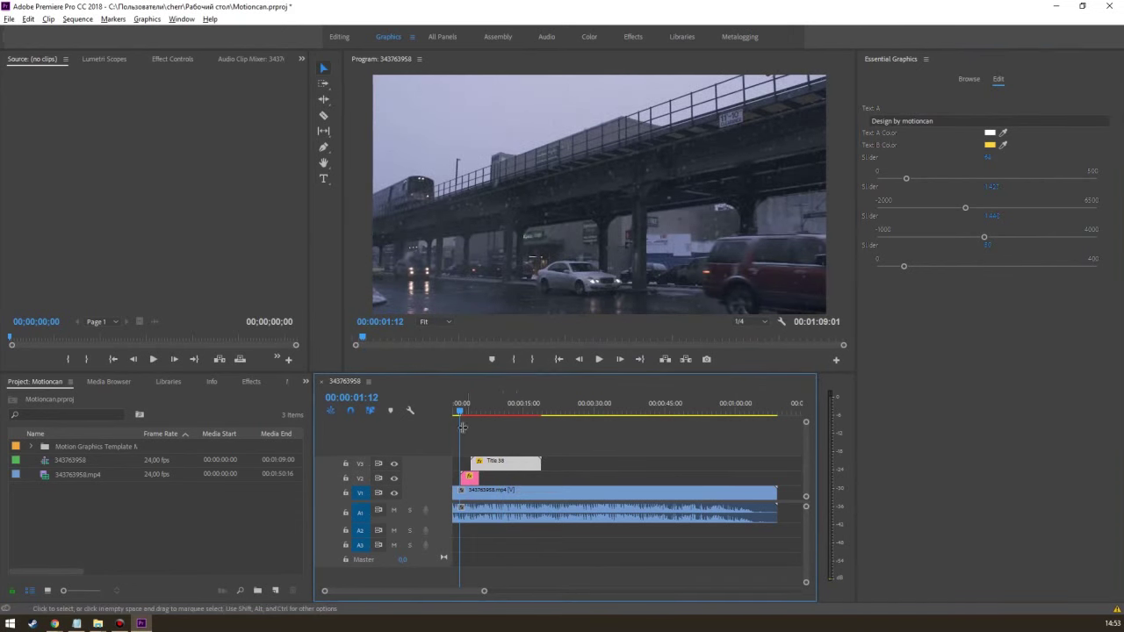
{"action": "key", "text": "space"}
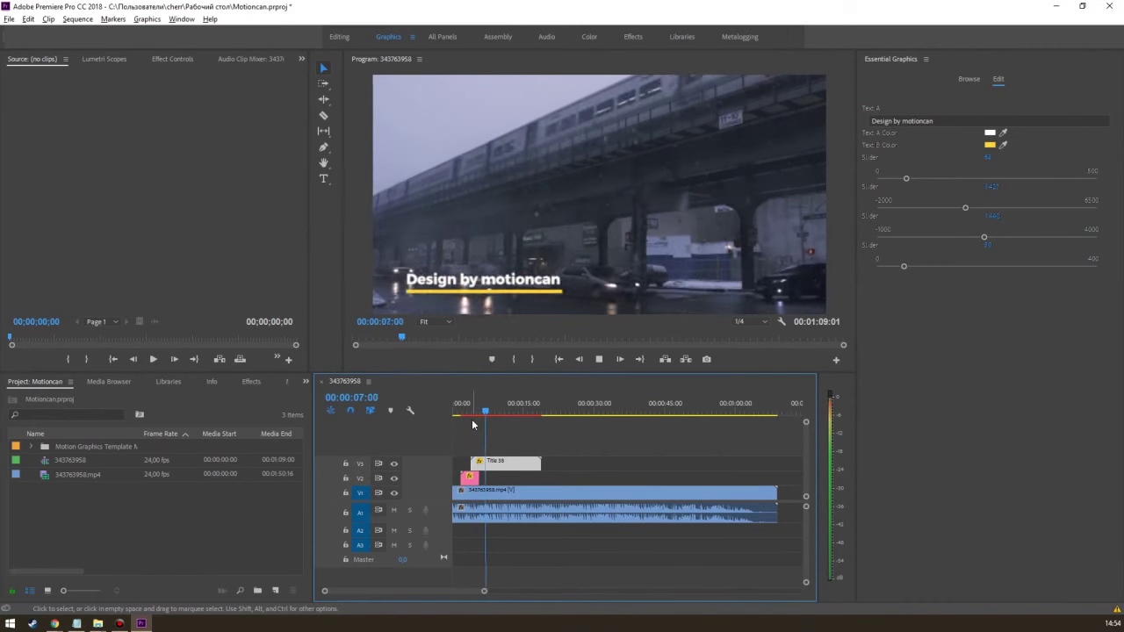
{"action": "left_click_drag", "start_coordinate": [487, 411], "coordinate": [464, 402]}
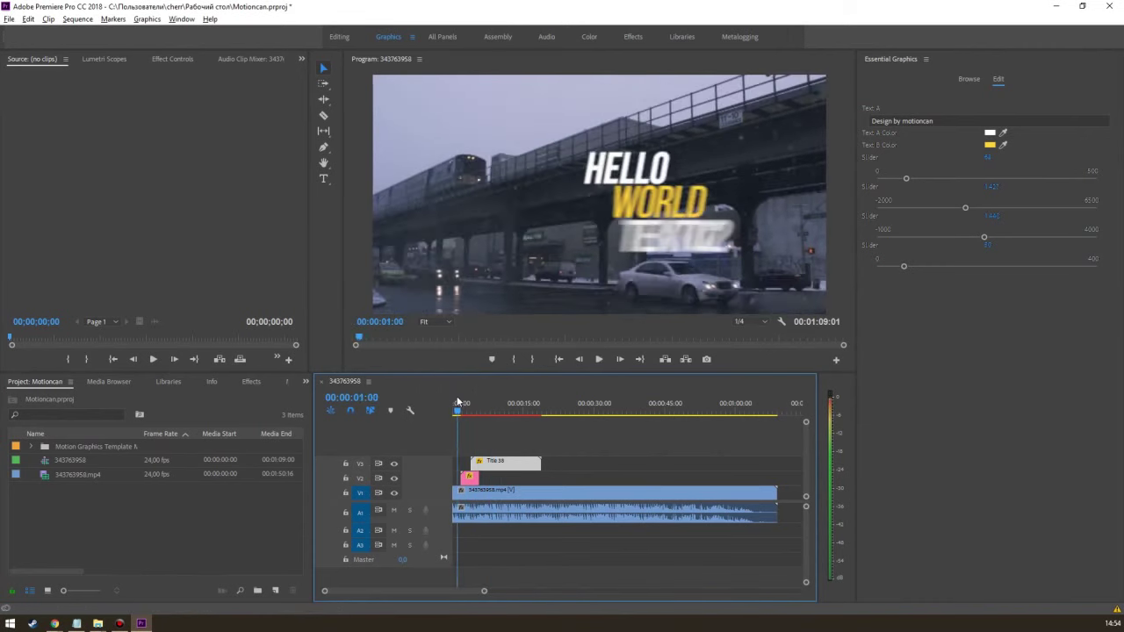
{"action": "left_click", "coordinate": [966, 79]}
{"action": "left_click", "coordinate": [694, 445]}
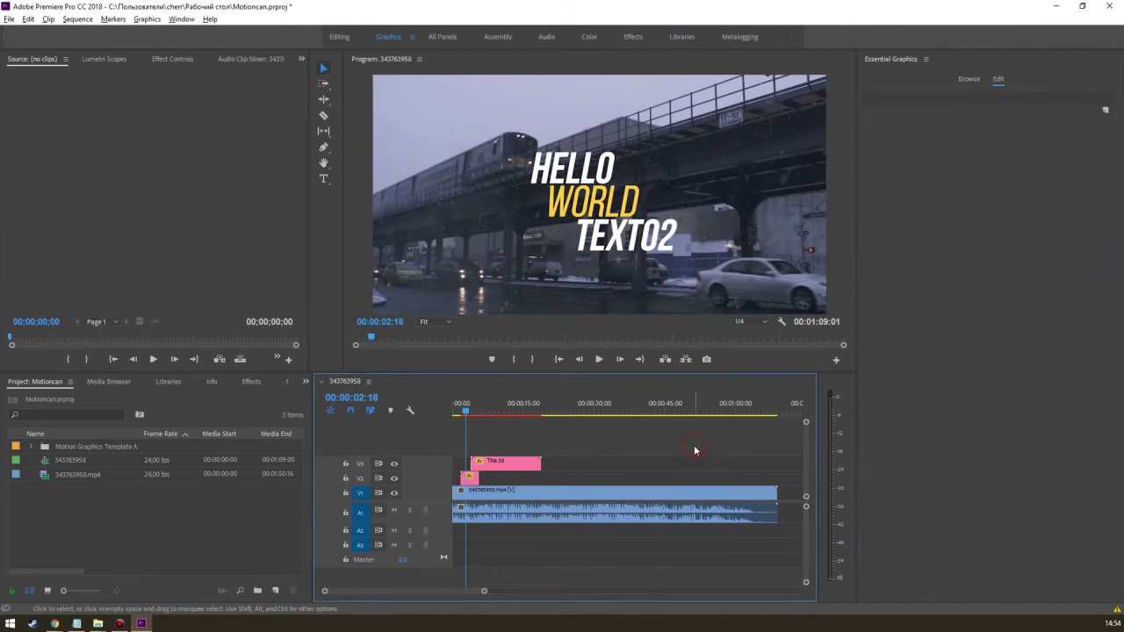